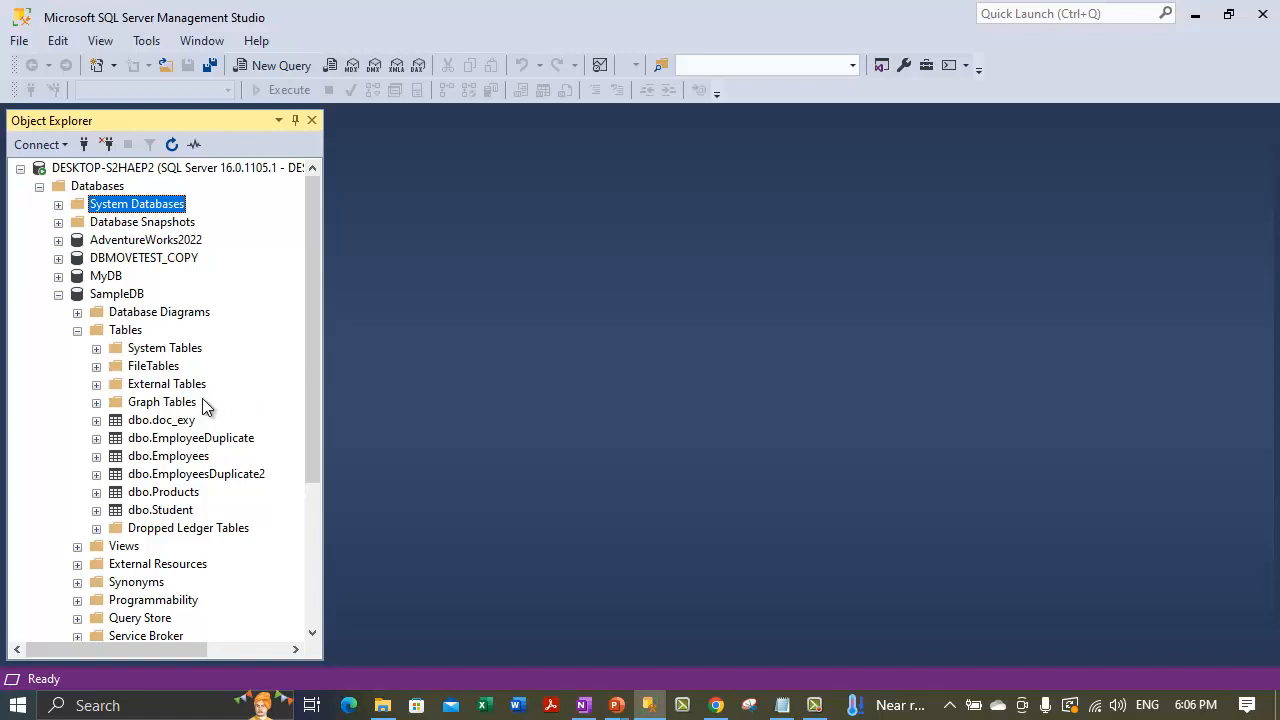
# - Inspect the columns of the dbo.Student table in SampleDB, and collapse the table again
pyautogui.scroll(-2, 191, 486)
pyautogui.click(150, 403)
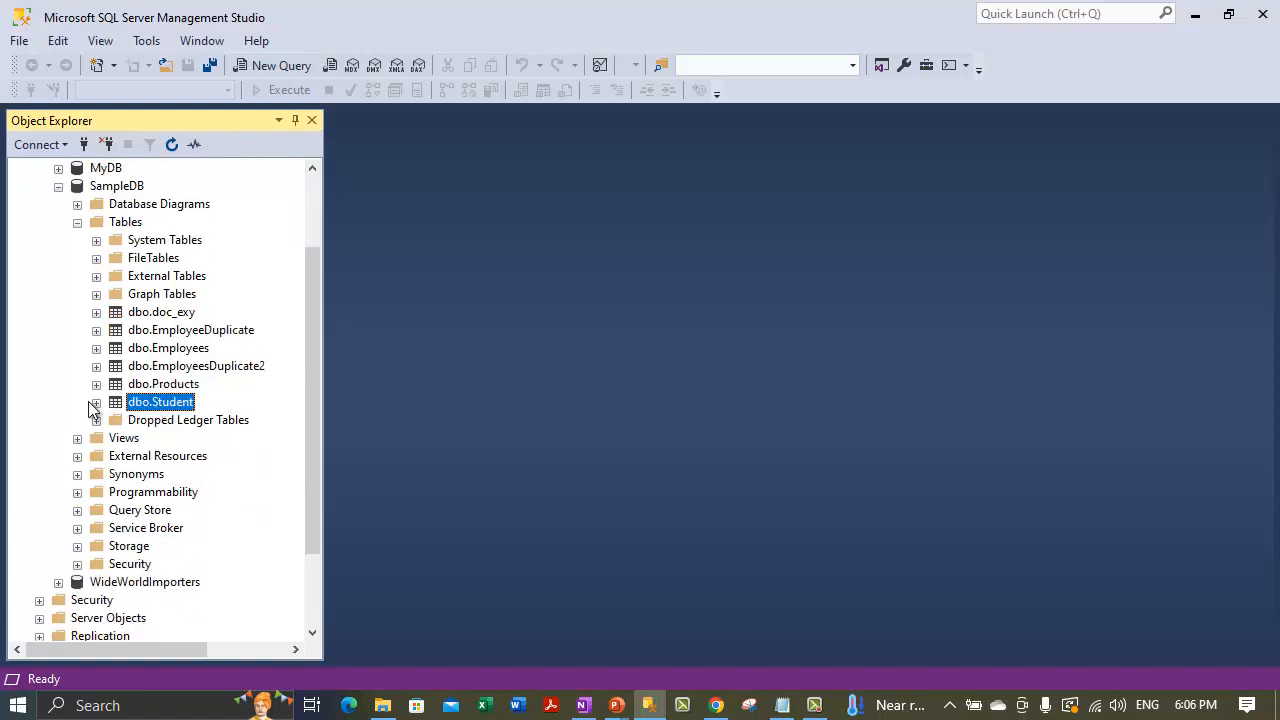
pyautogui.click(96, 402)
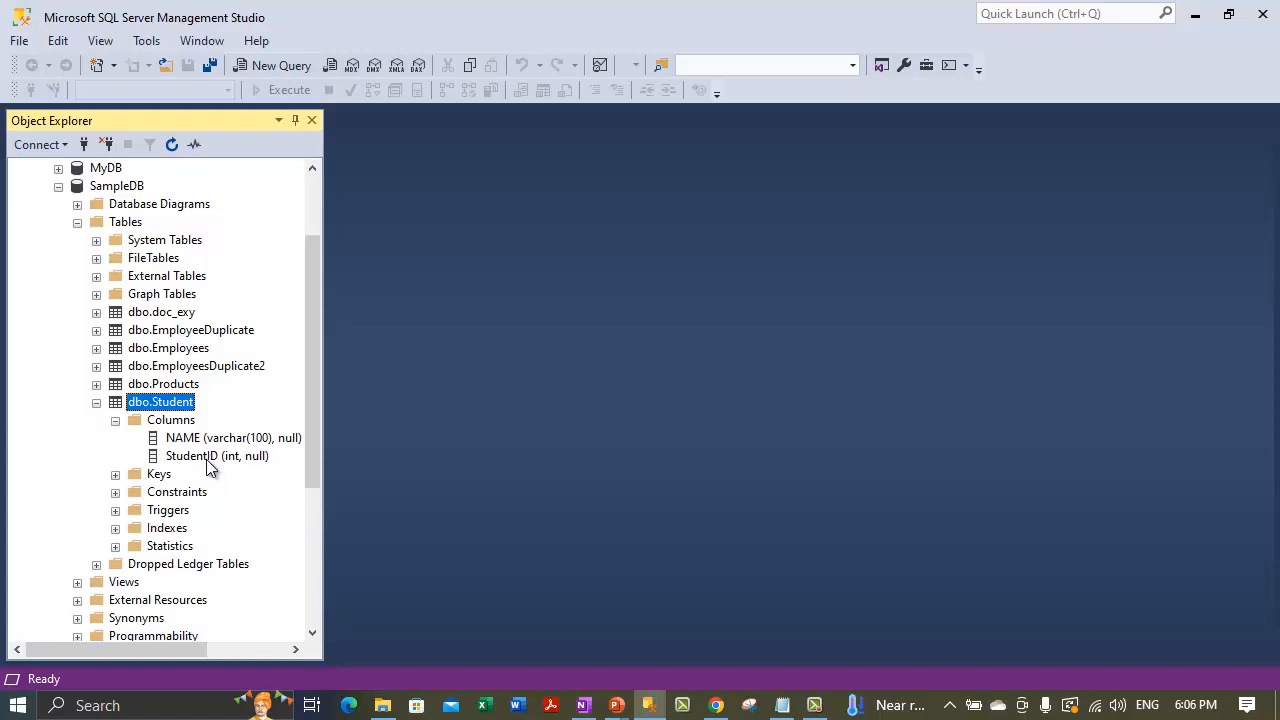
pyautogui.click(96, 402)
# - Expand the columns of the dbo.Products table in SampleDB and select its top 1000 rows
pyautogui.click(96, 384)
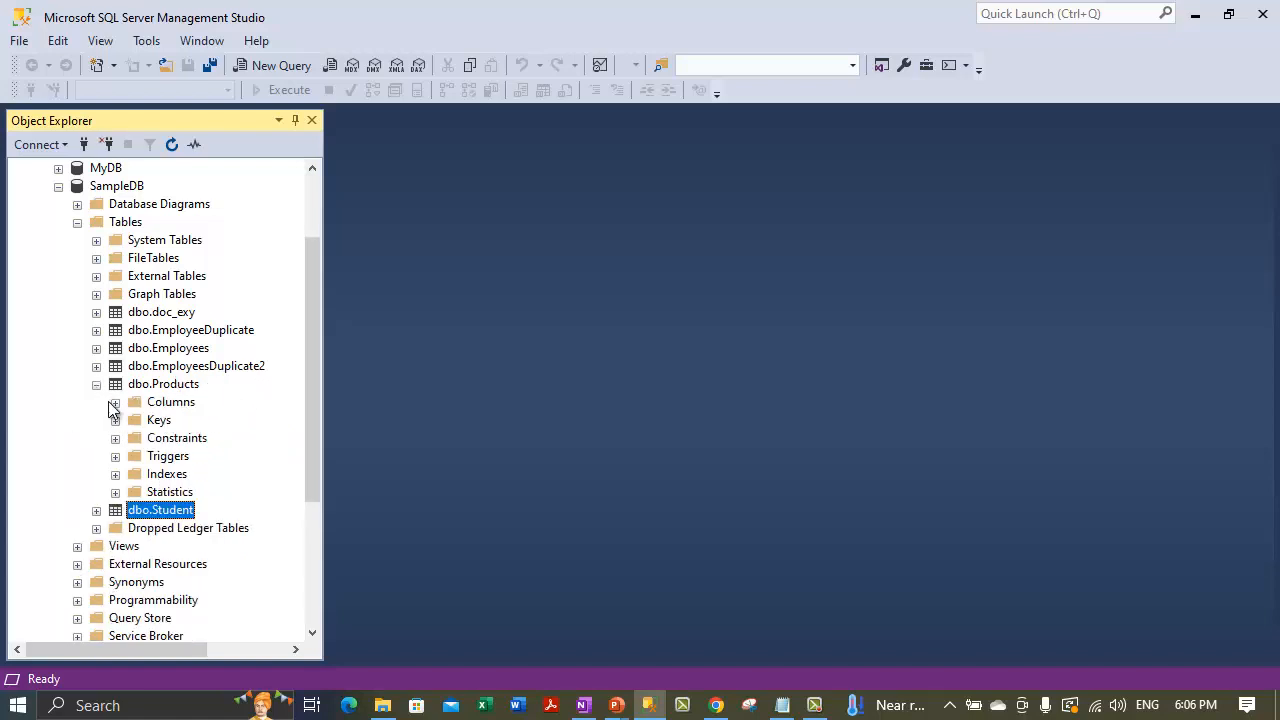
pyautogui.click(115, 402)
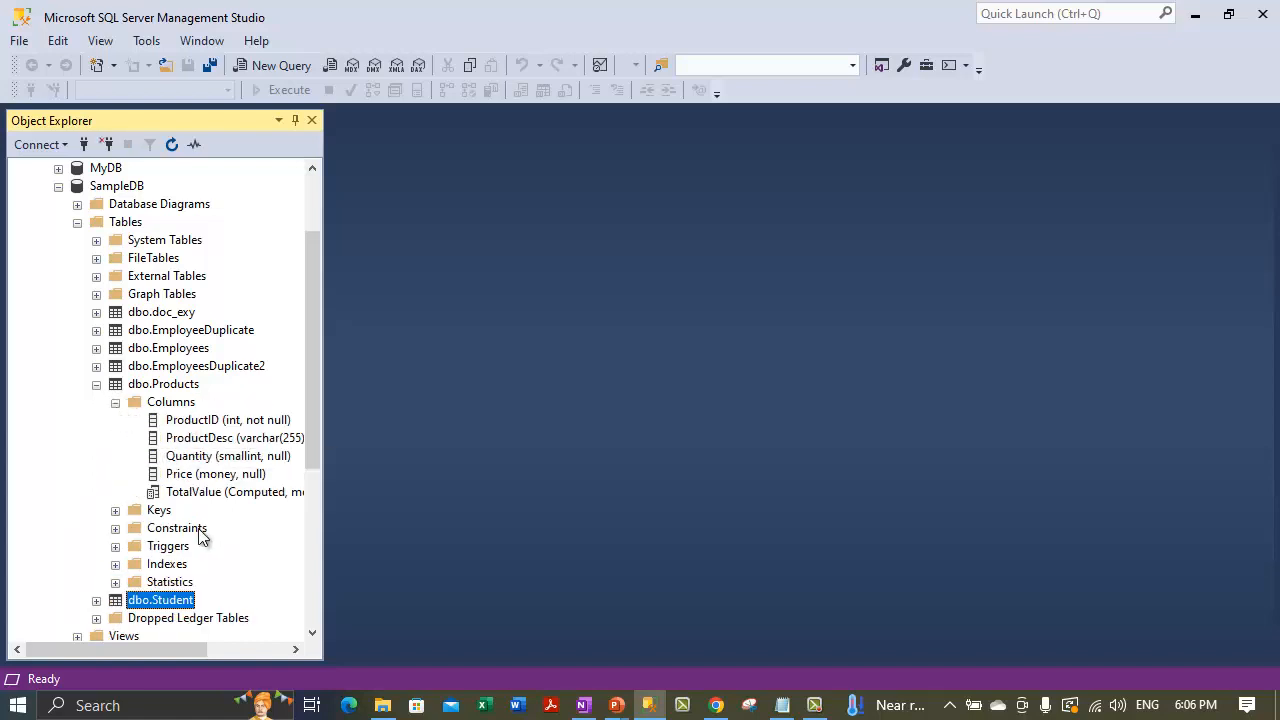
pyautogui.rightClick(183, 391)
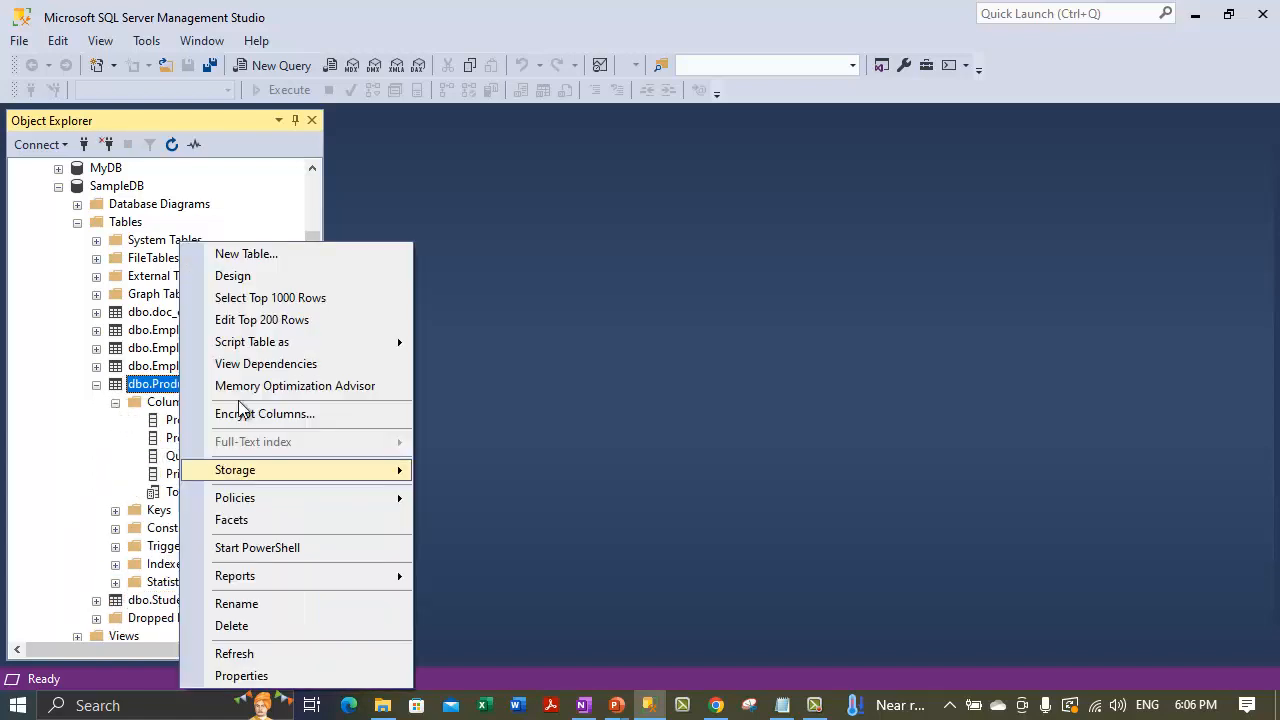
pyautogui.click(262, 282)
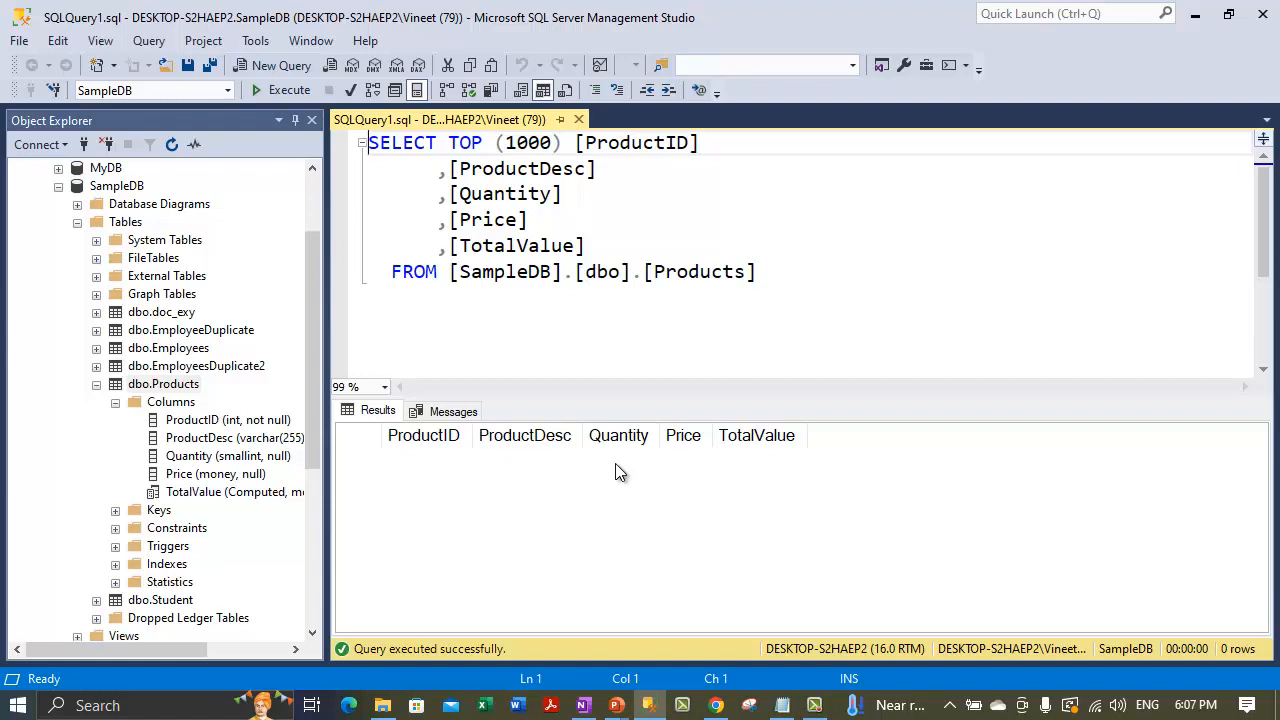
# - Open dbo.Products in Design, move the Quantity column below Price, and try to save the table
pyautogui.rightClick(190, 388)
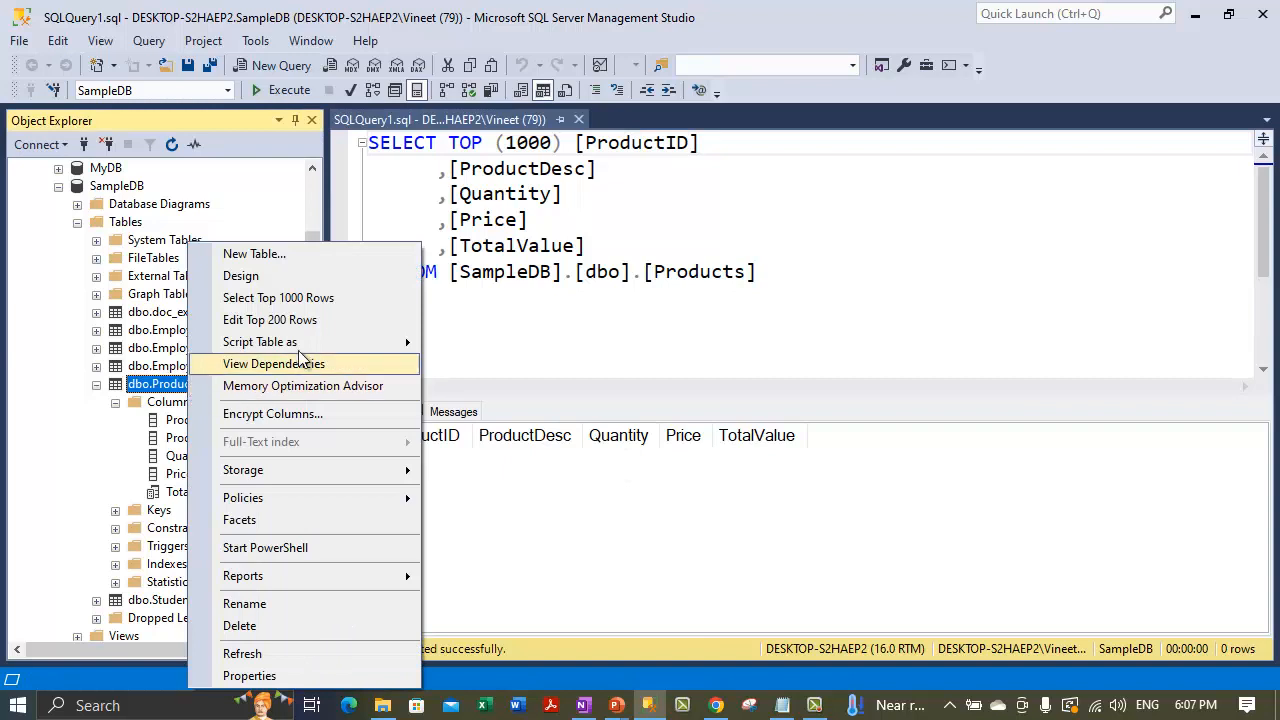
pyautogui.click(275, 279)
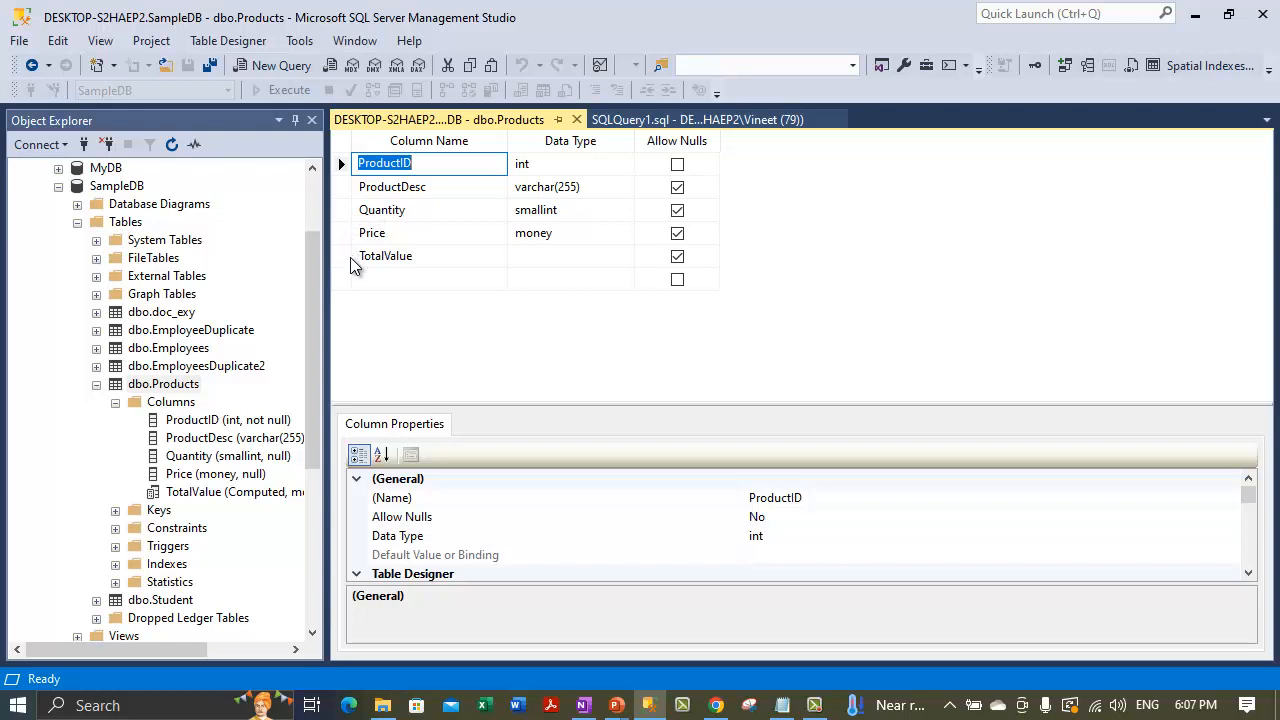
pyautogui.click(347, 209)
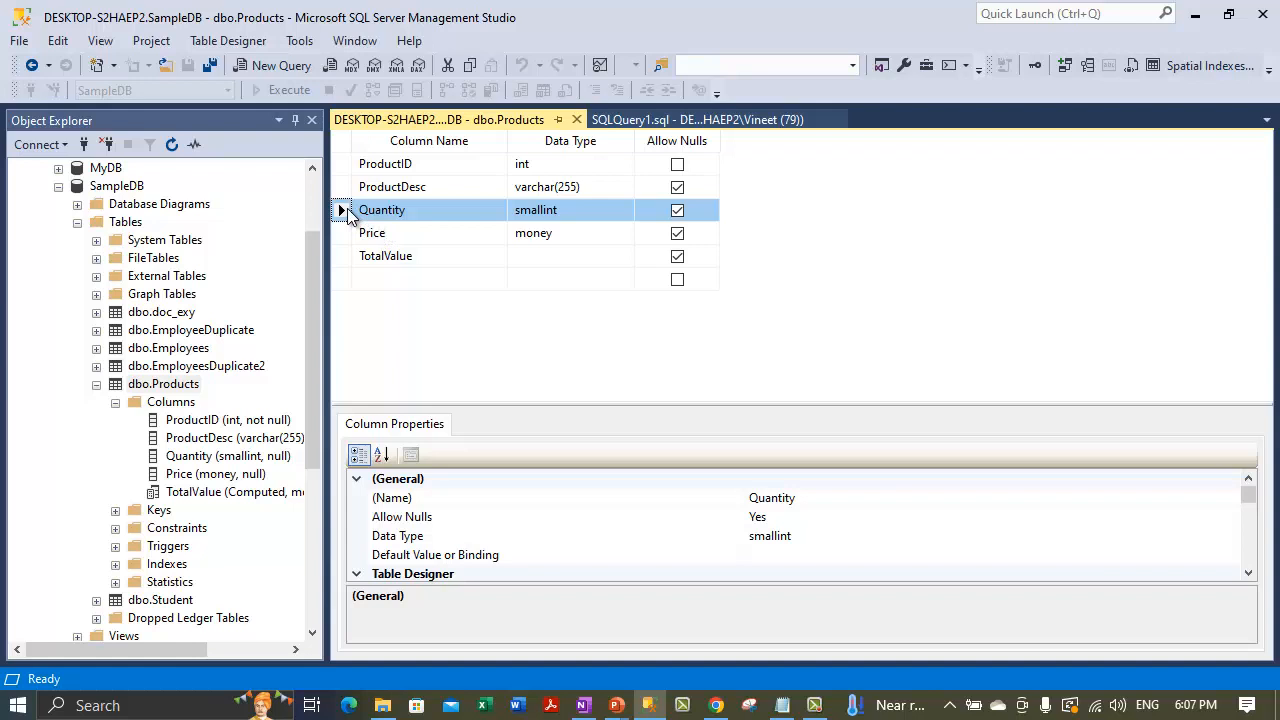
pyautogui.moveTo(350, 216); pyautogui.dragTo(356, 252)
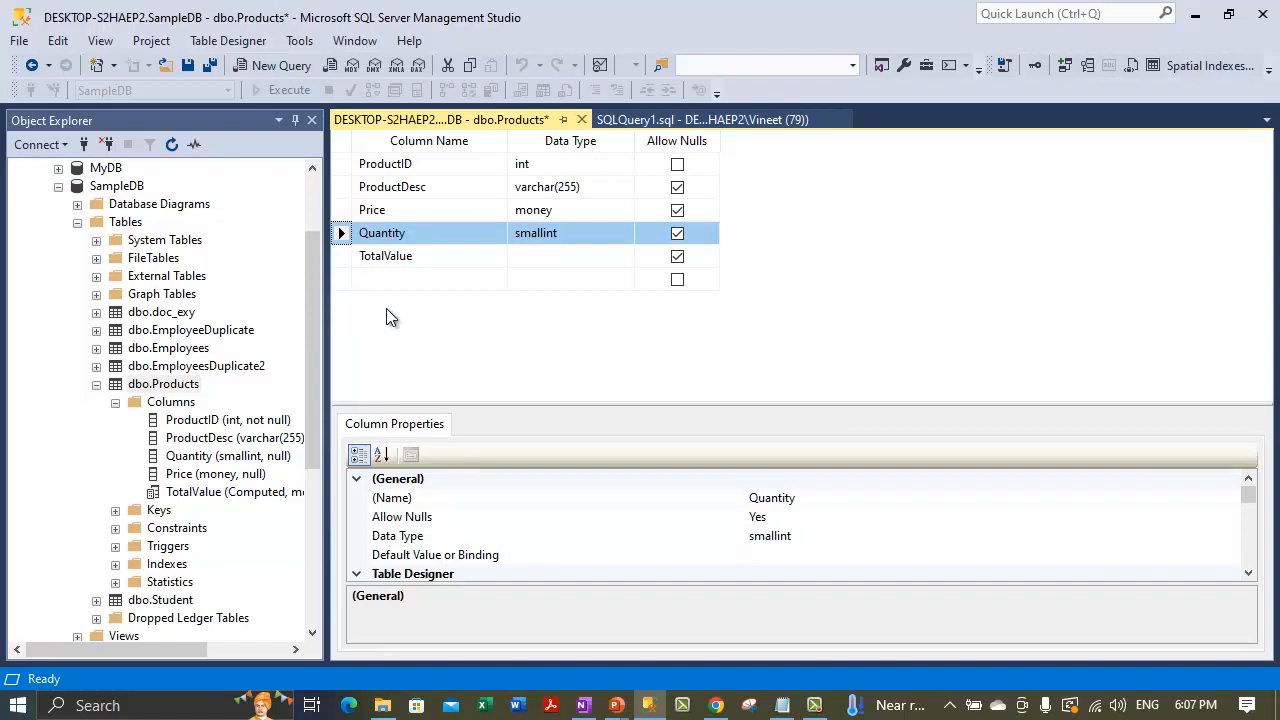
pyautogui.click(188, 66)
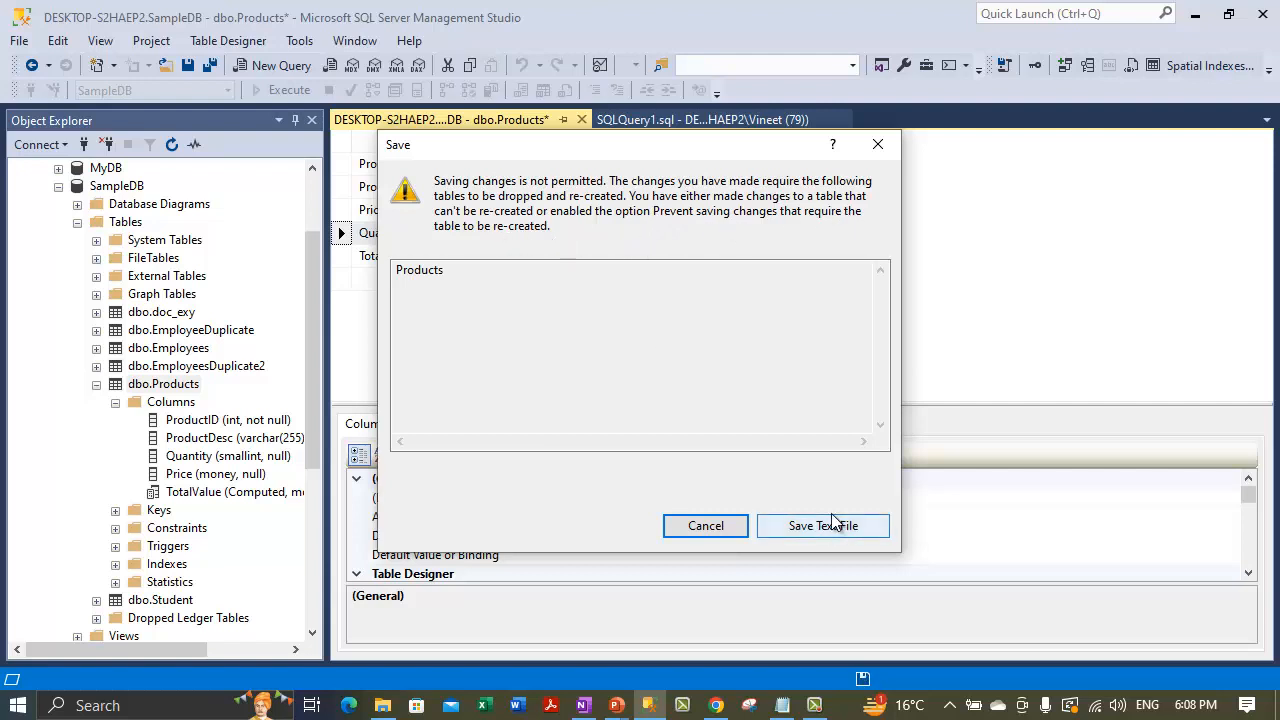
pyautogui.click(719, 529)
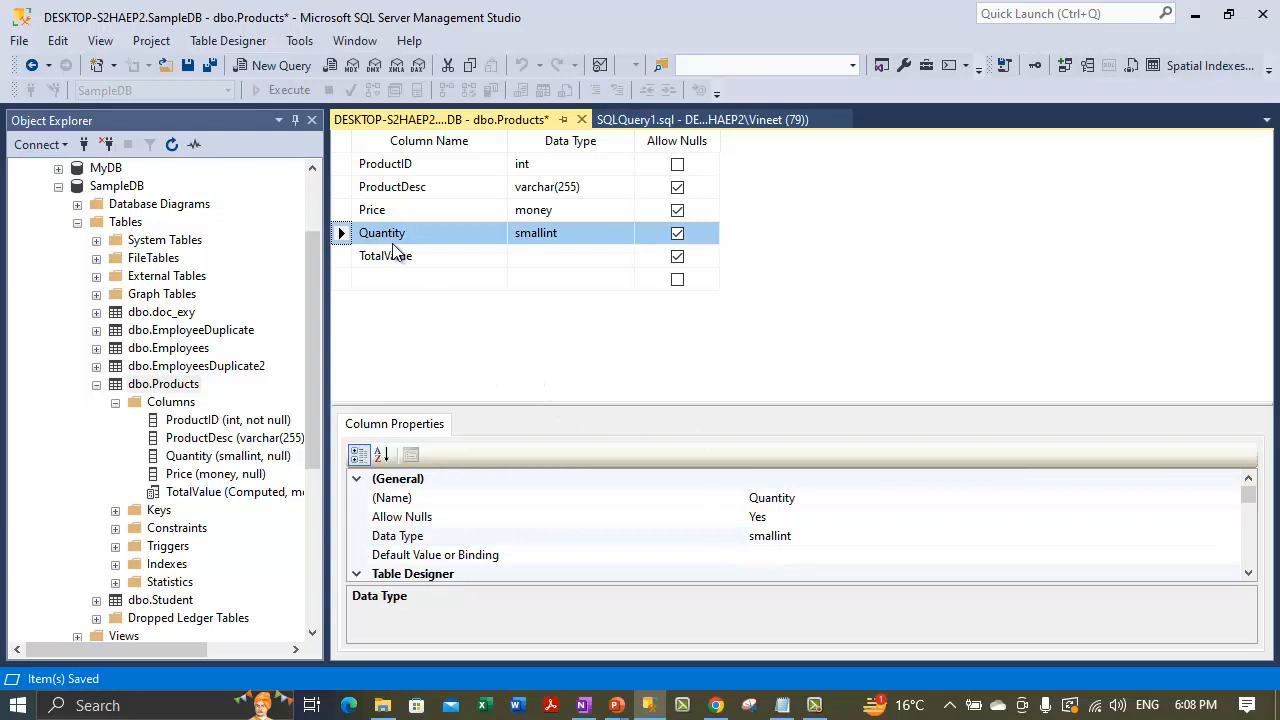
# - Disable the Designers option "Prevent saving changes that require table re-creation", and save and close the reordered Products table design
pyautogui.click(295, 46)
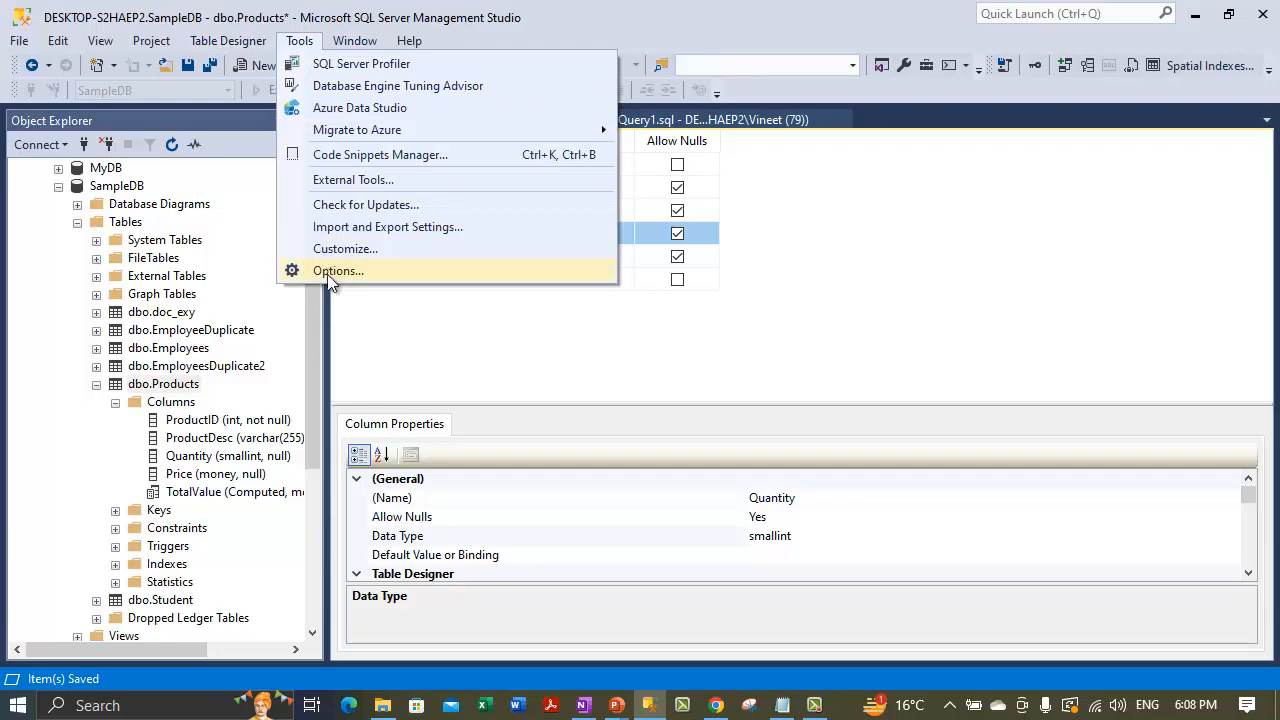
pyautogui.click(325, 272)
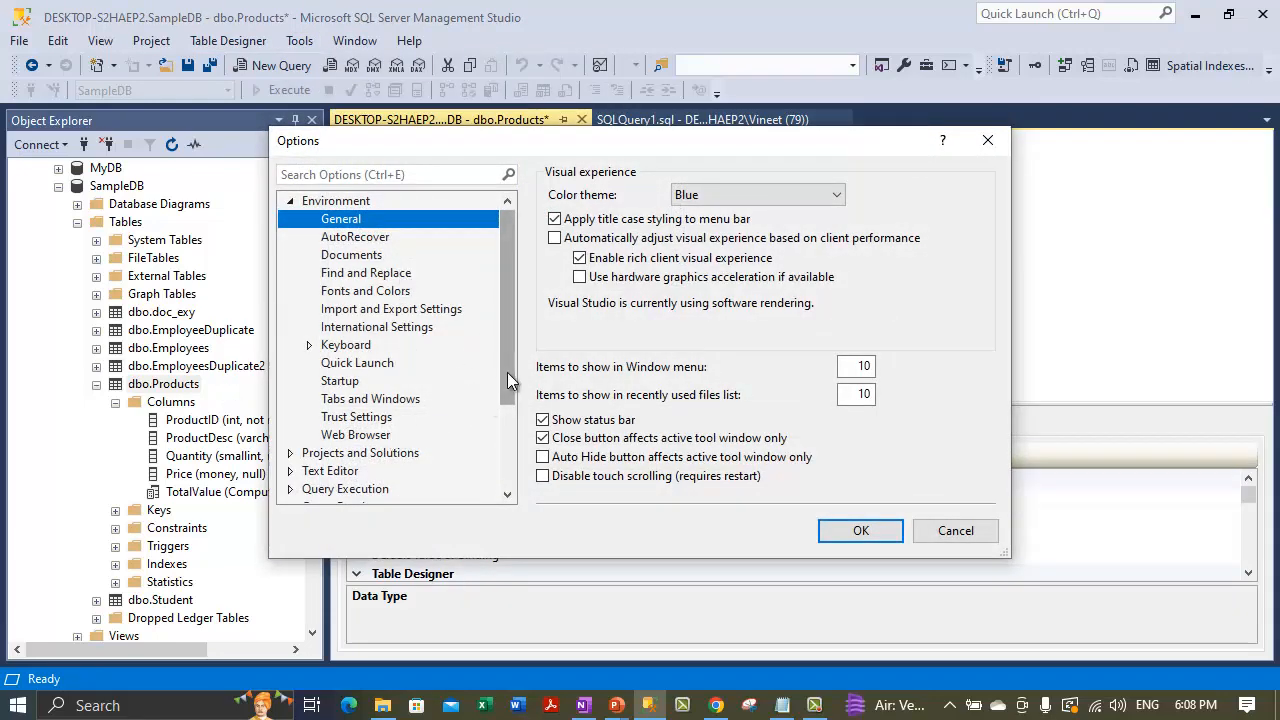
pyautogui.moveTo(507, 372); pyautogui.dragTo(502, 449)
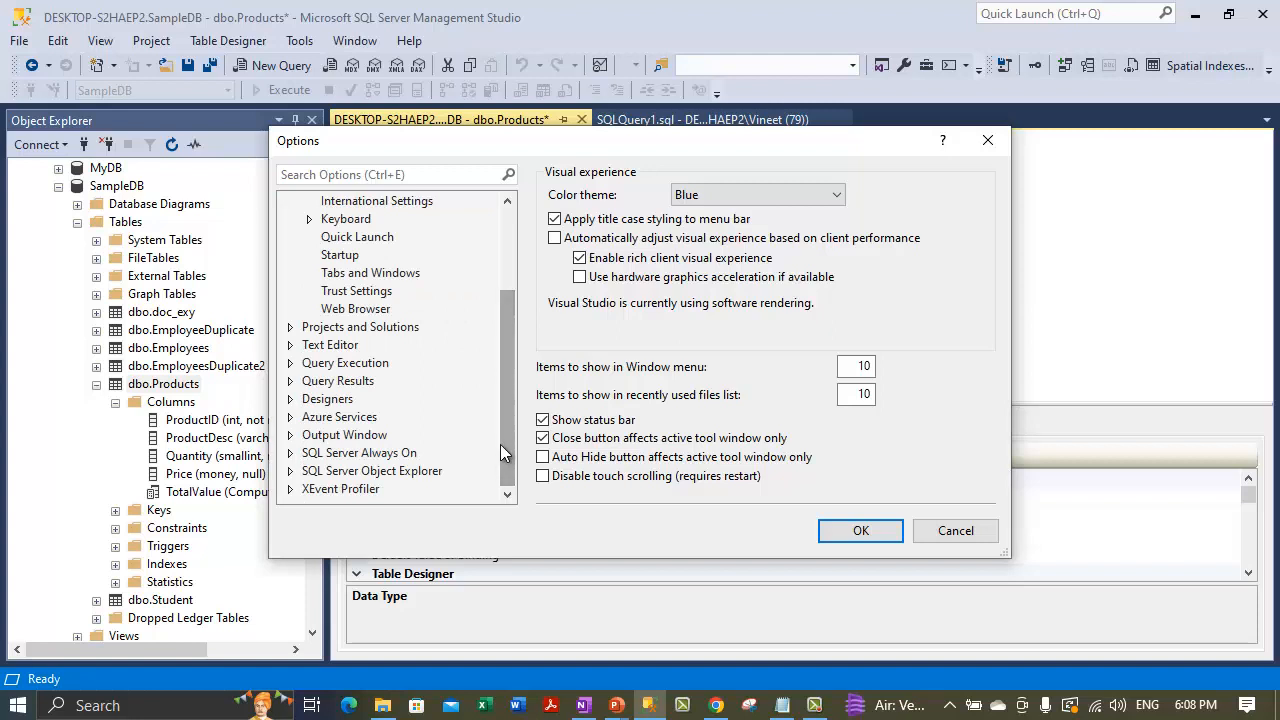
pyautogui.click(322, 399)
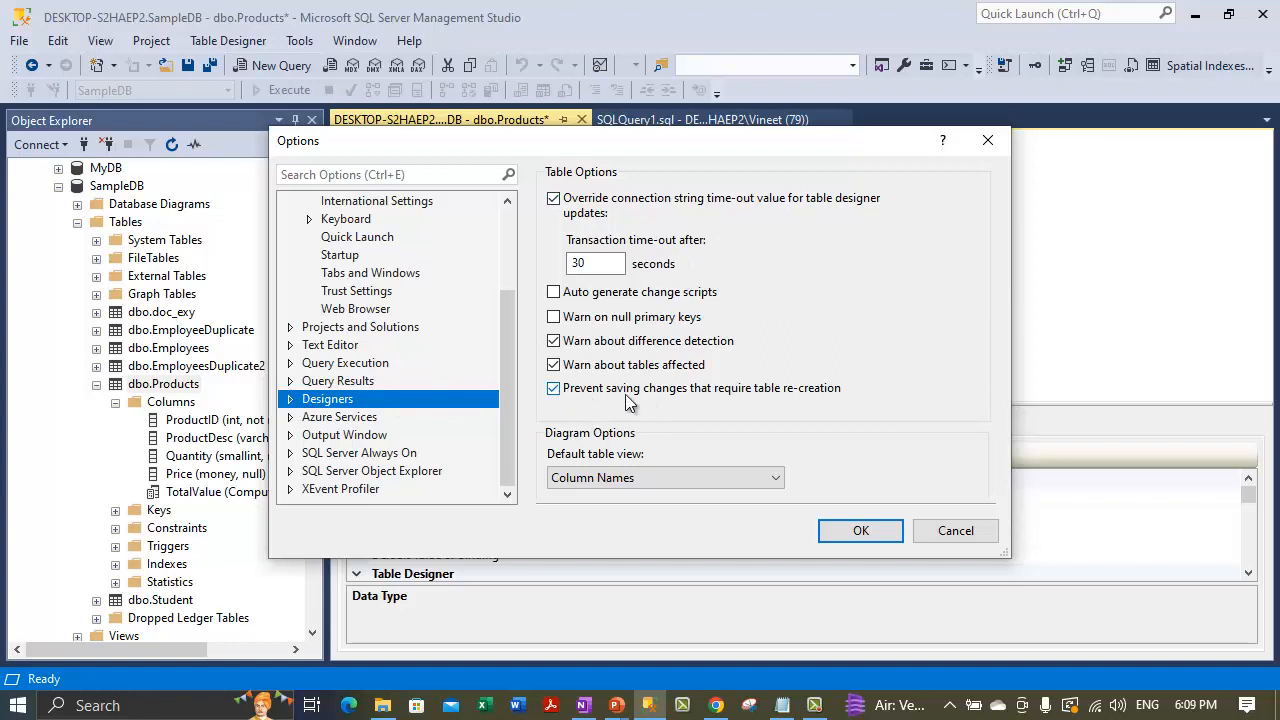
pyautogui.click(553, 390)
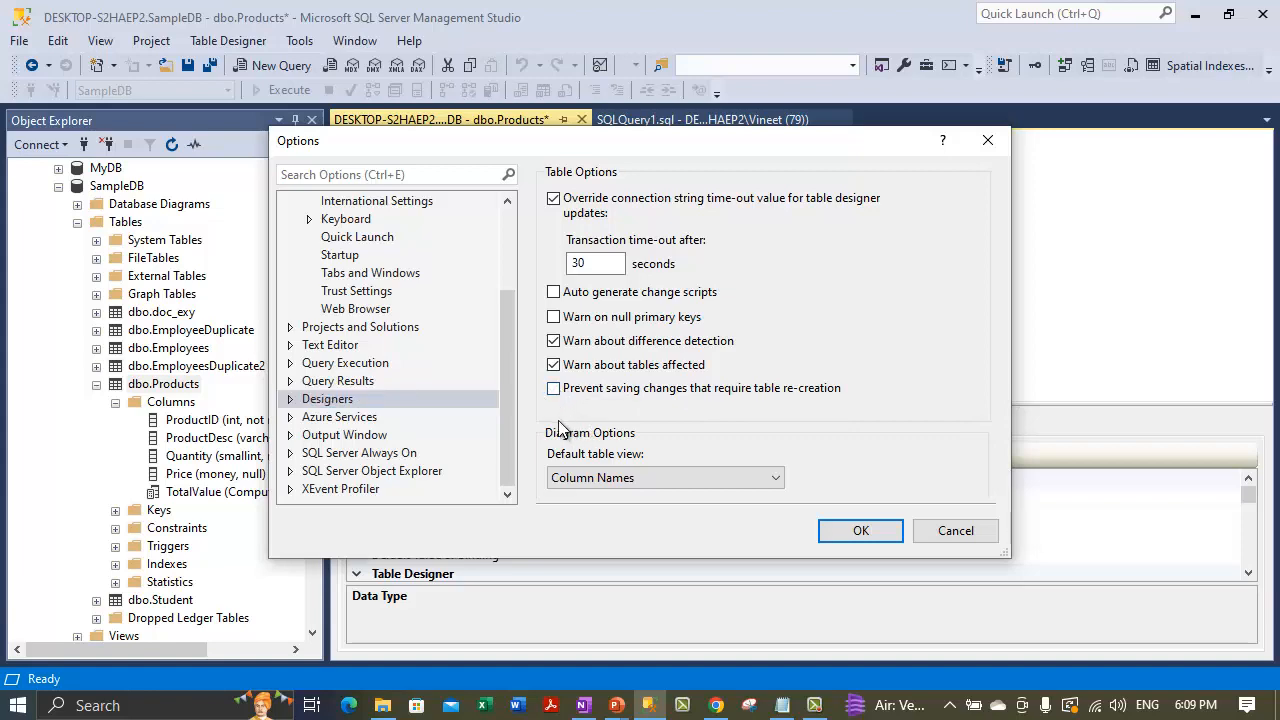
pyautogui.click(889, 533)
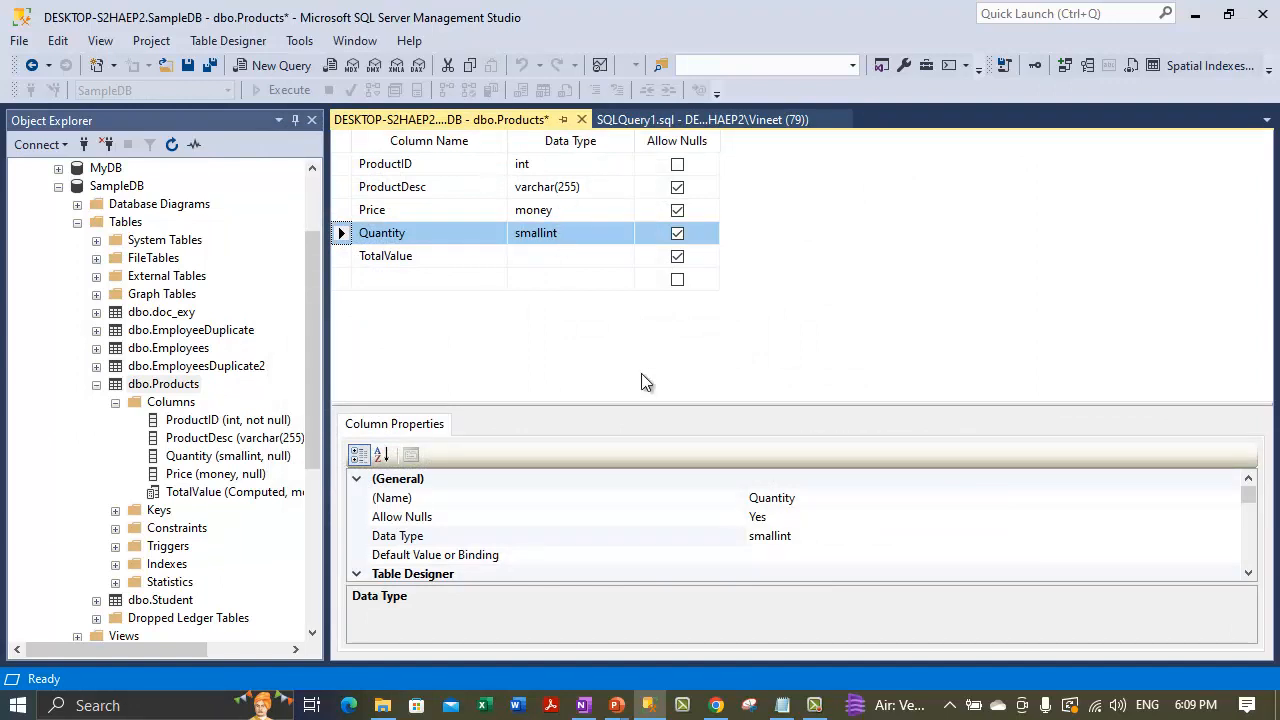
pyautogui.click(188, 66)
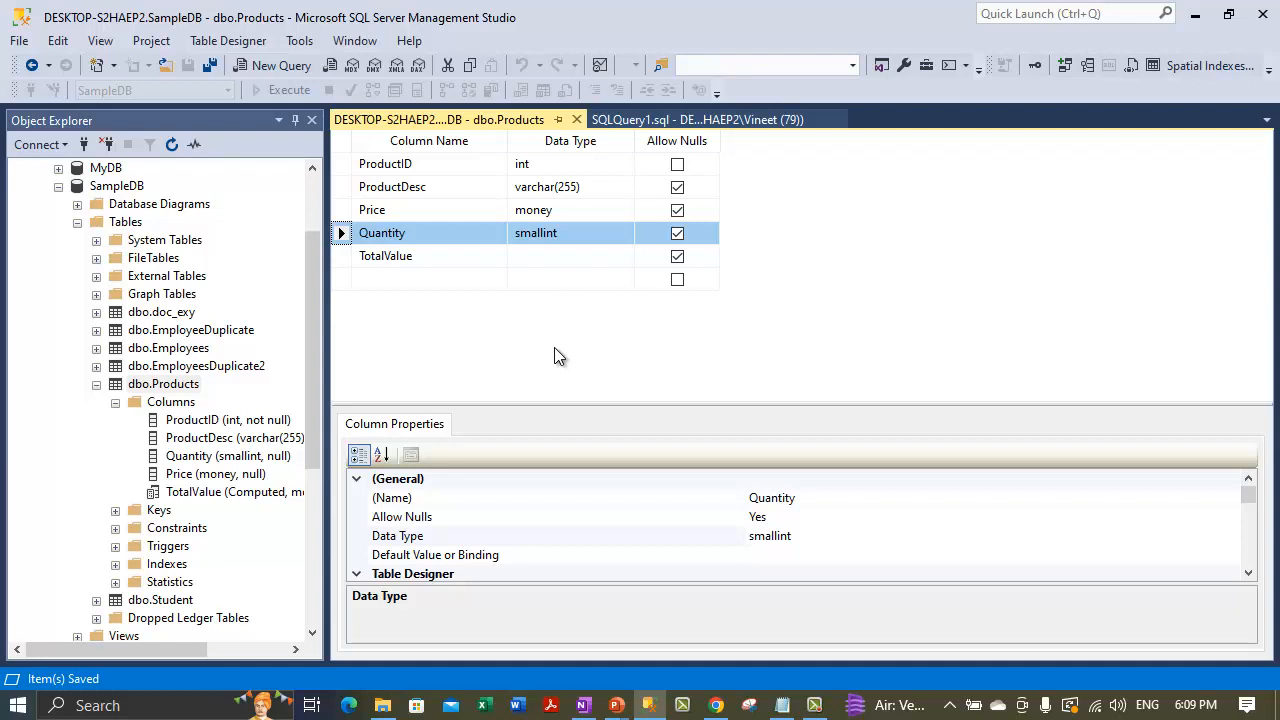
pyautogui.click(577, 120)
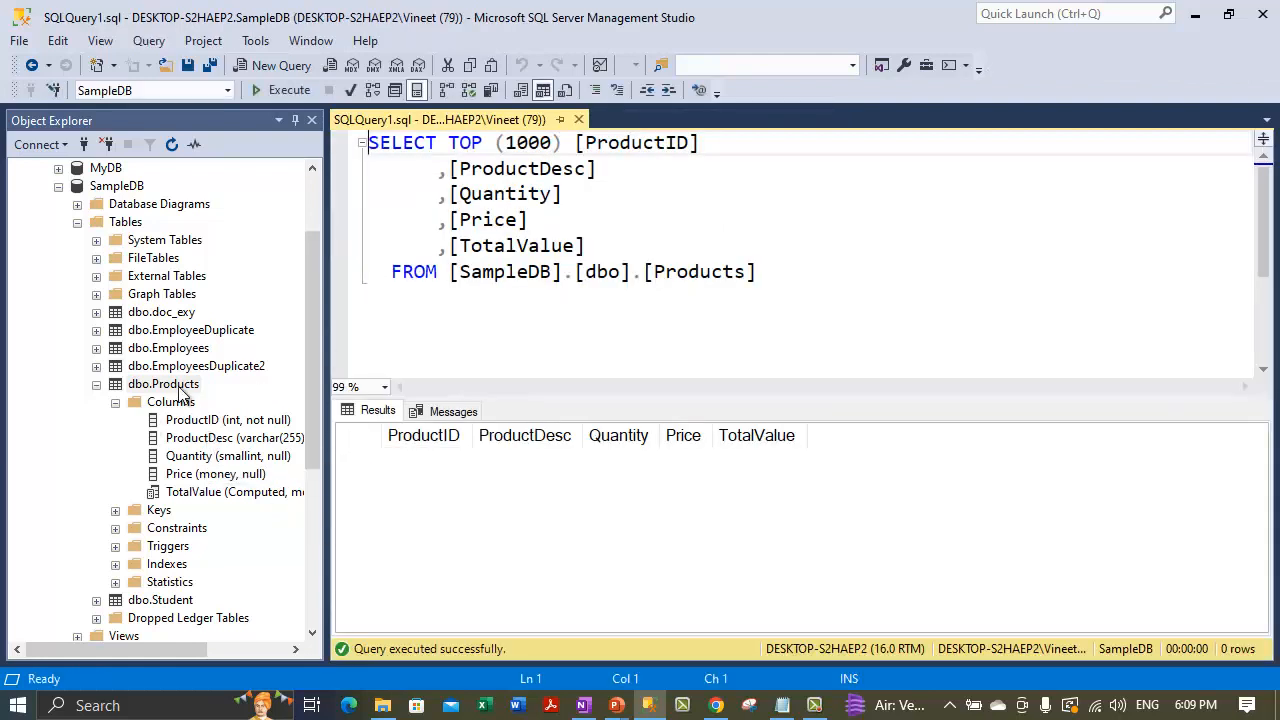
# - Open the top 200 rows of dbo.Products for editing and select the new row's ProductDesc cell
pyautogui.rightClick(180, 390)
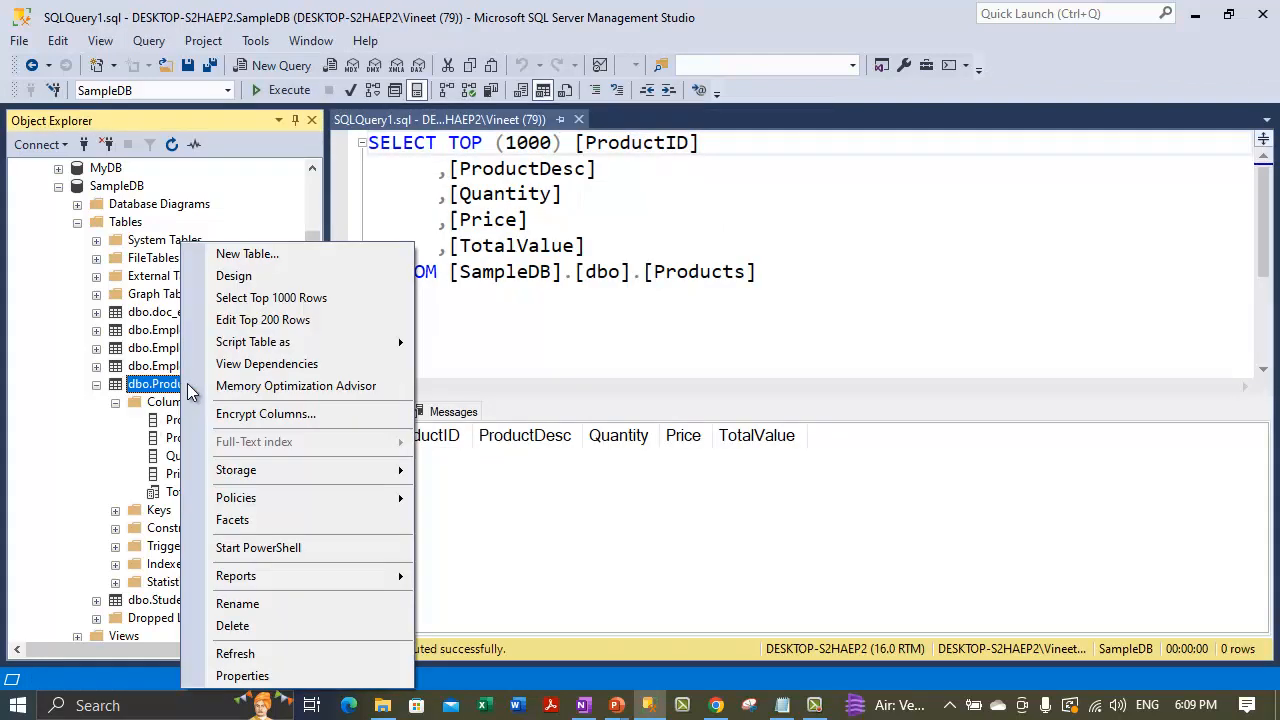
pyautogui.click(262, 325)
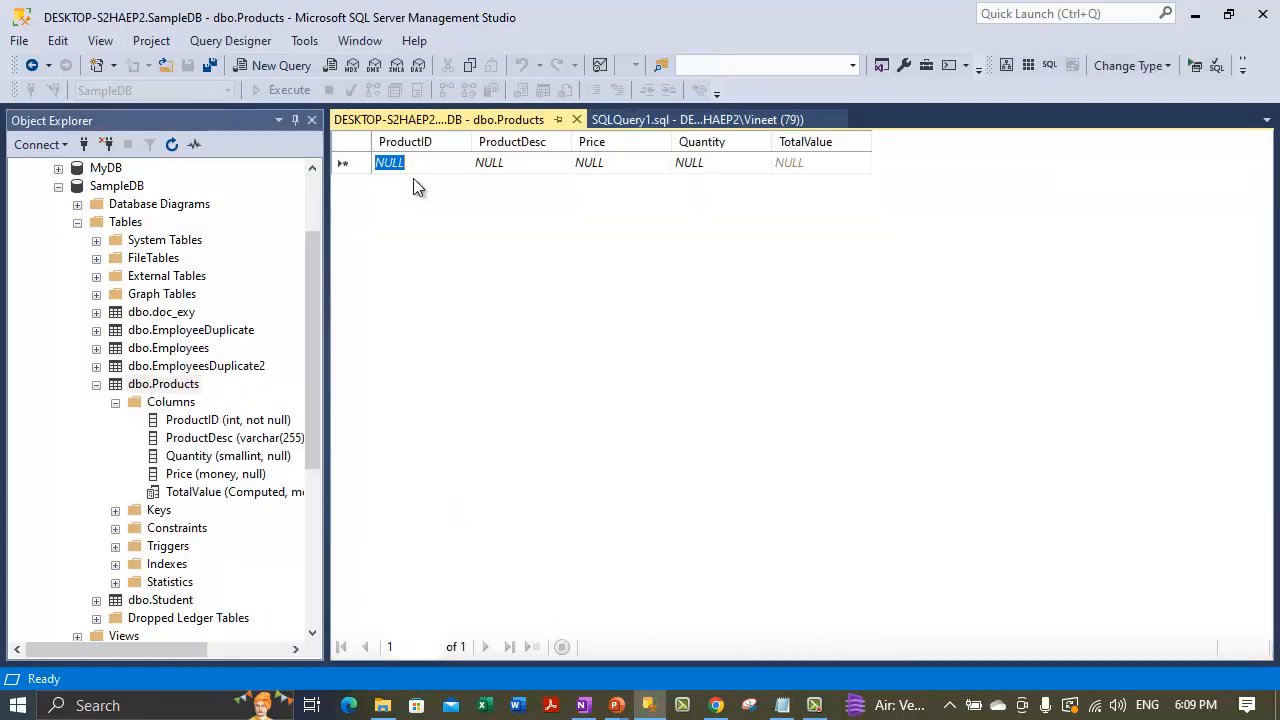
pyautogui.press('Tab')
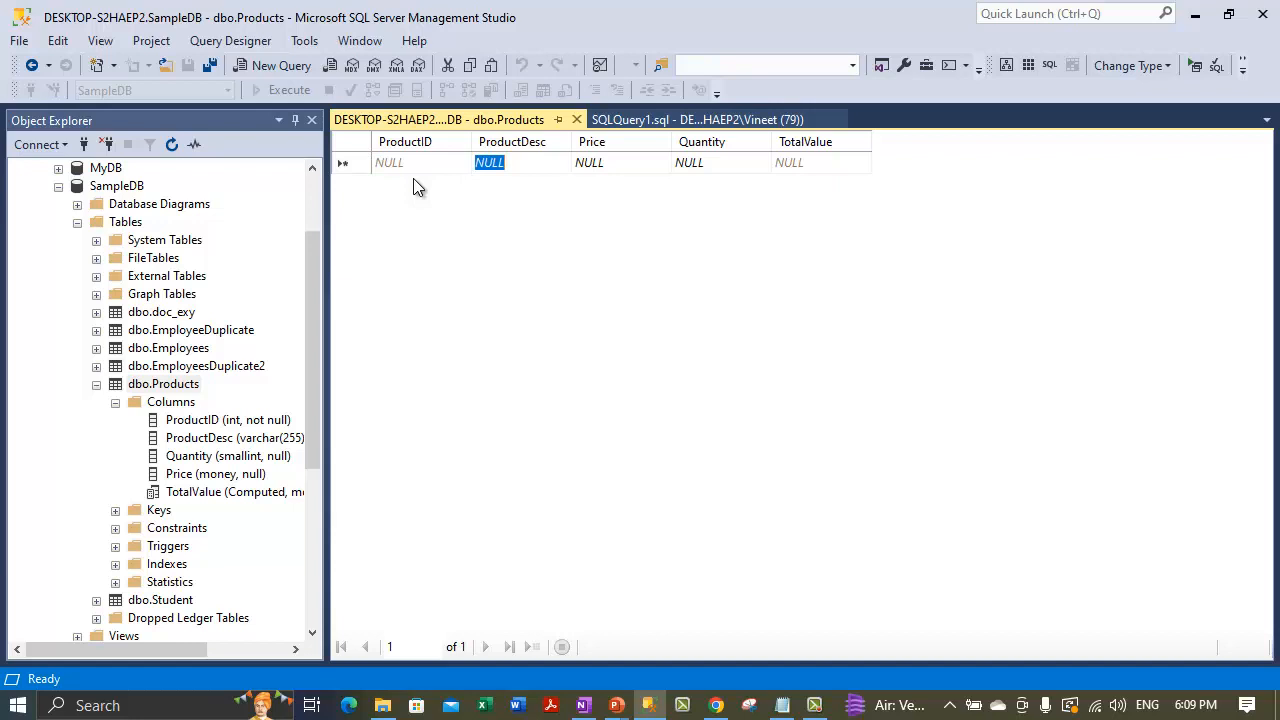
pyautogui.click(437, 163)
pyautogui.click(523, 164)
pyautogui.write('23')
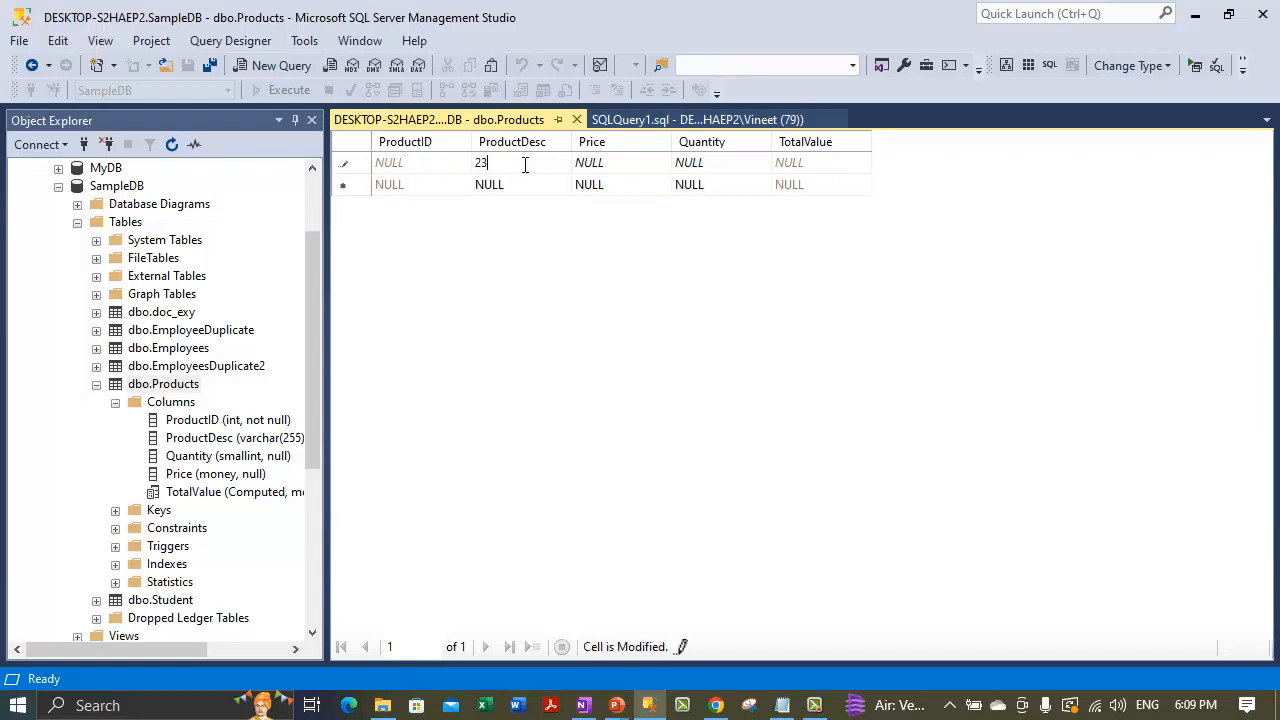
pyautogui.press('BackSpace')
pyautogui.press('BackSpace')
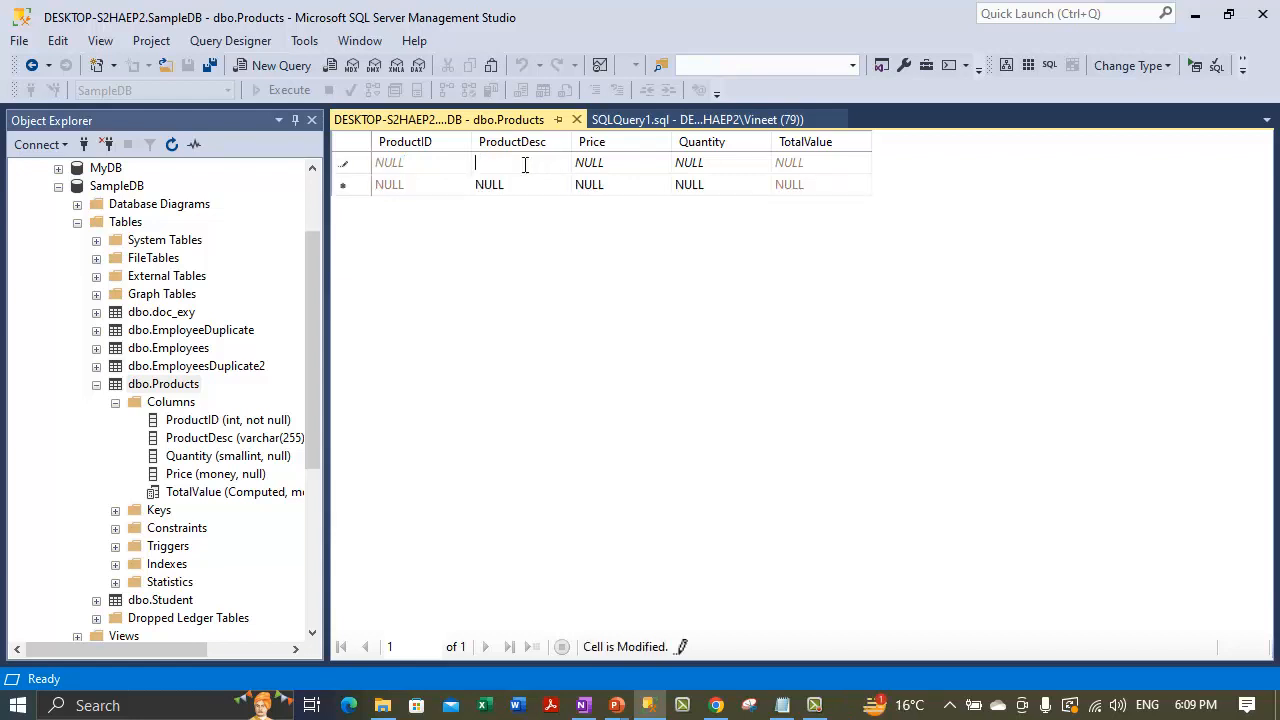
# - Add a product row with ProductDesc "Belgium Chocolate", Price 5 and Quantity 1, leaving TotalValue unfilled
pyautogui.write('Belgium Chocola')
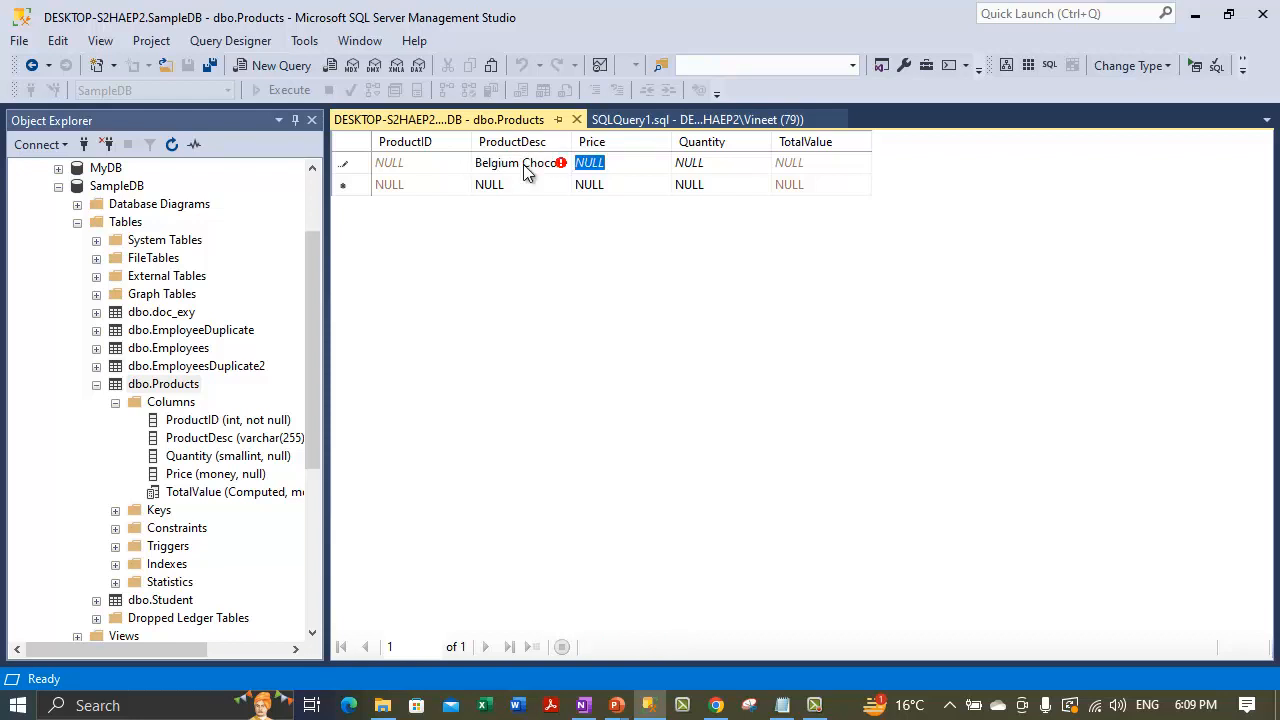
pyautogui.write('5')
pyautogui.press('Tab')
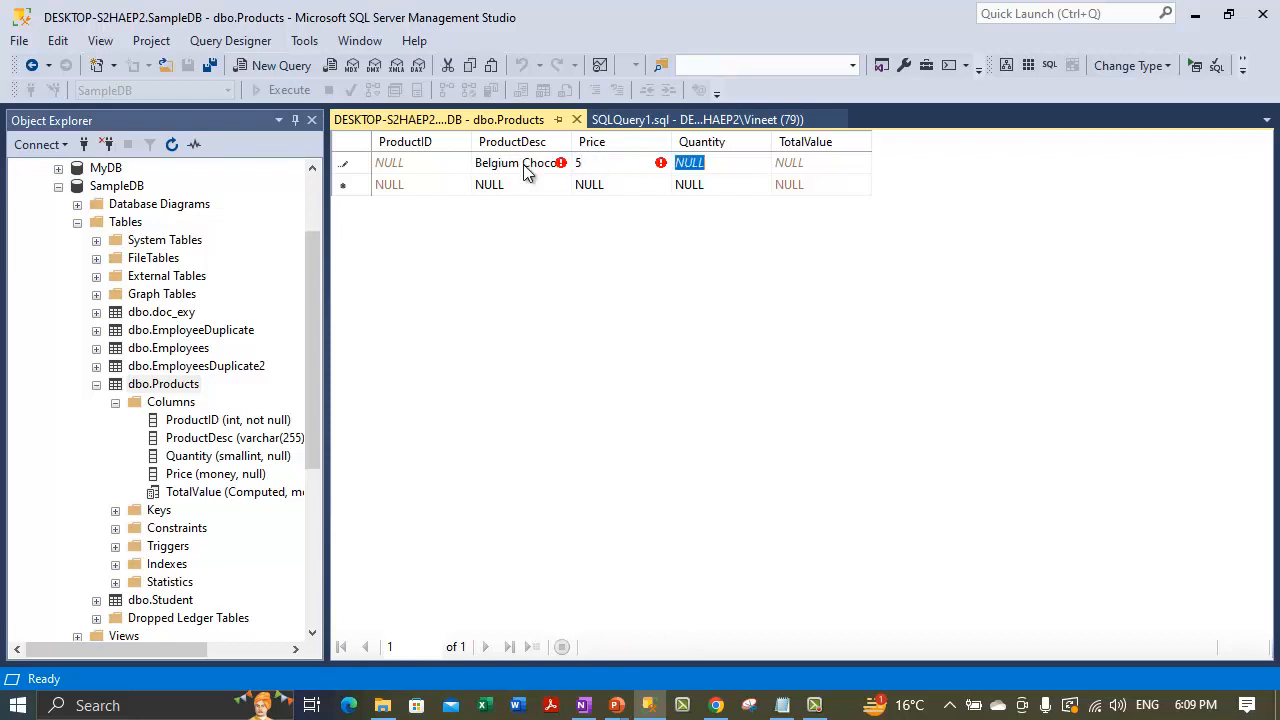
pyautogui.write('1')
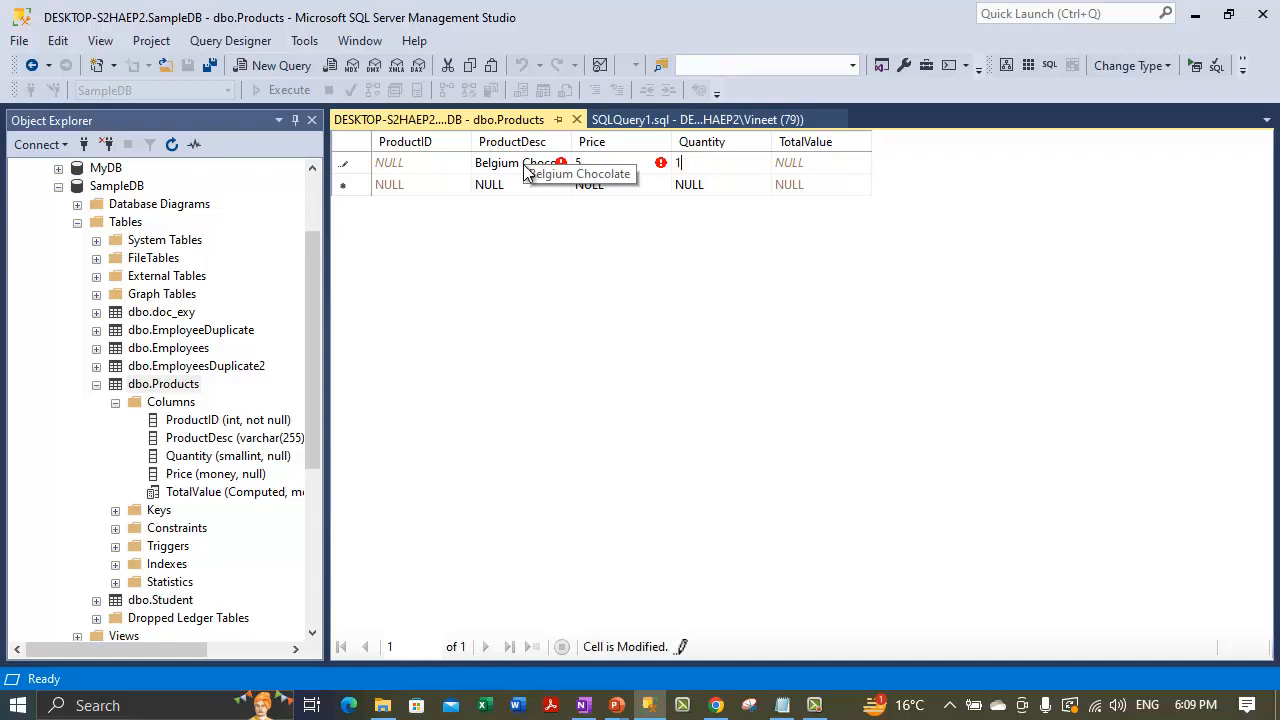
pyautogui.press('Tab')
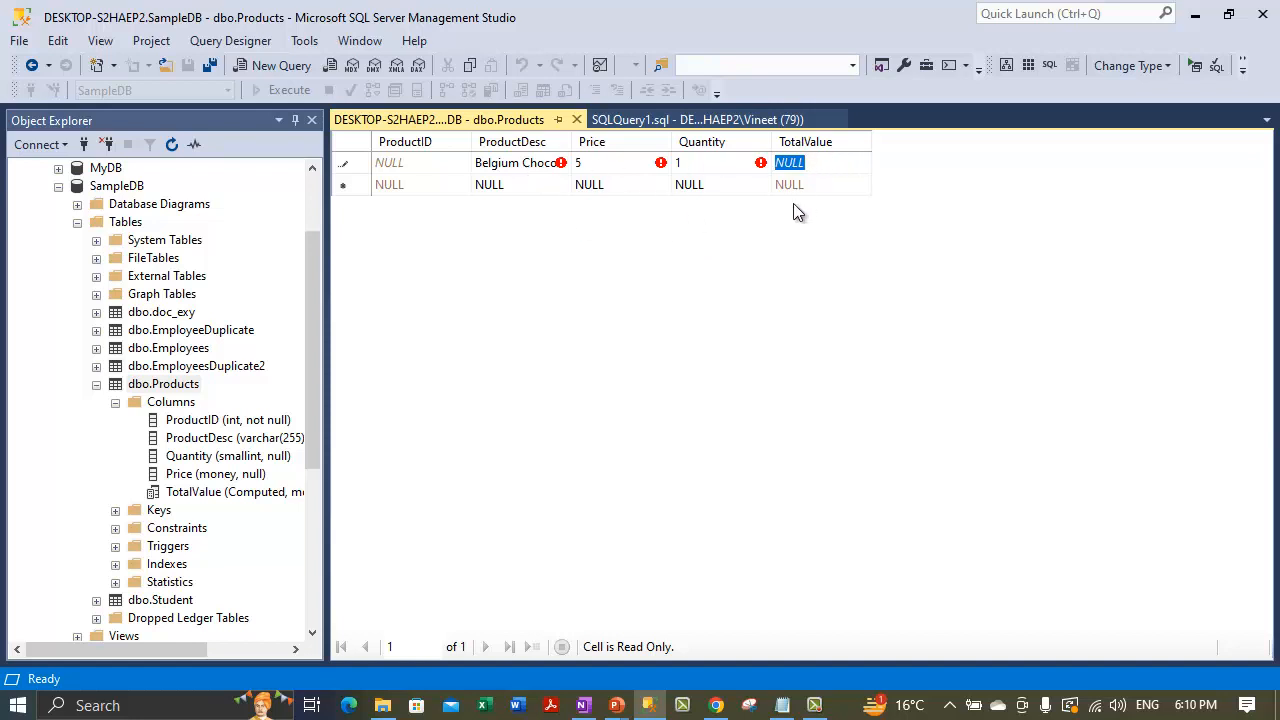
pyautogui.press('Tab')
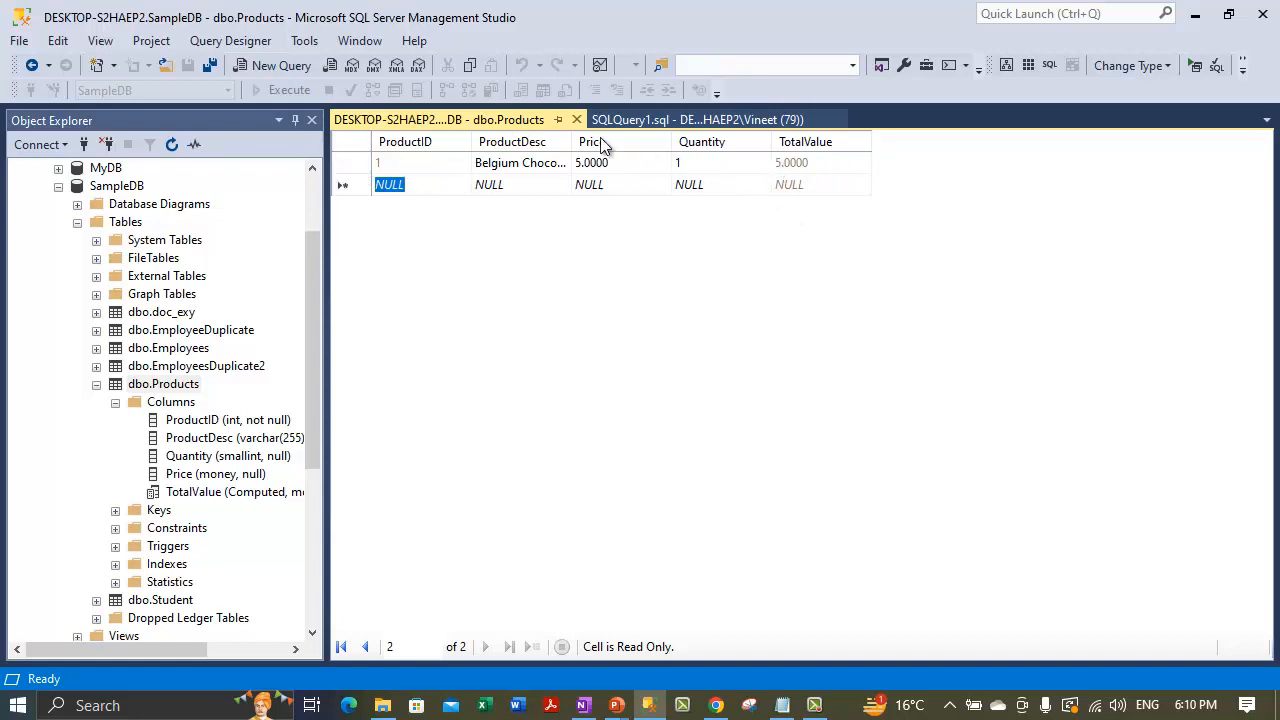
# - Close the Products row editor and rerun the SELECT TOP (1000) query on the Products table
pyautogui.click(576, 119)
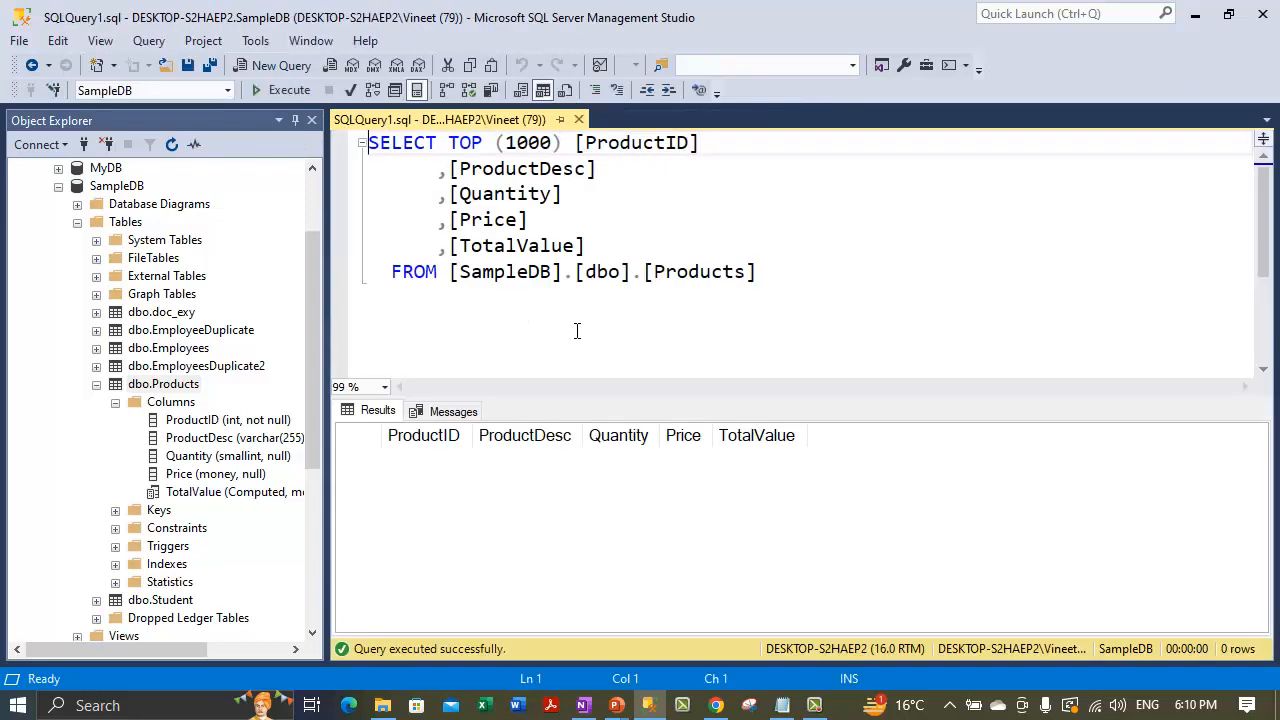
pyautogui.click(578, 331)
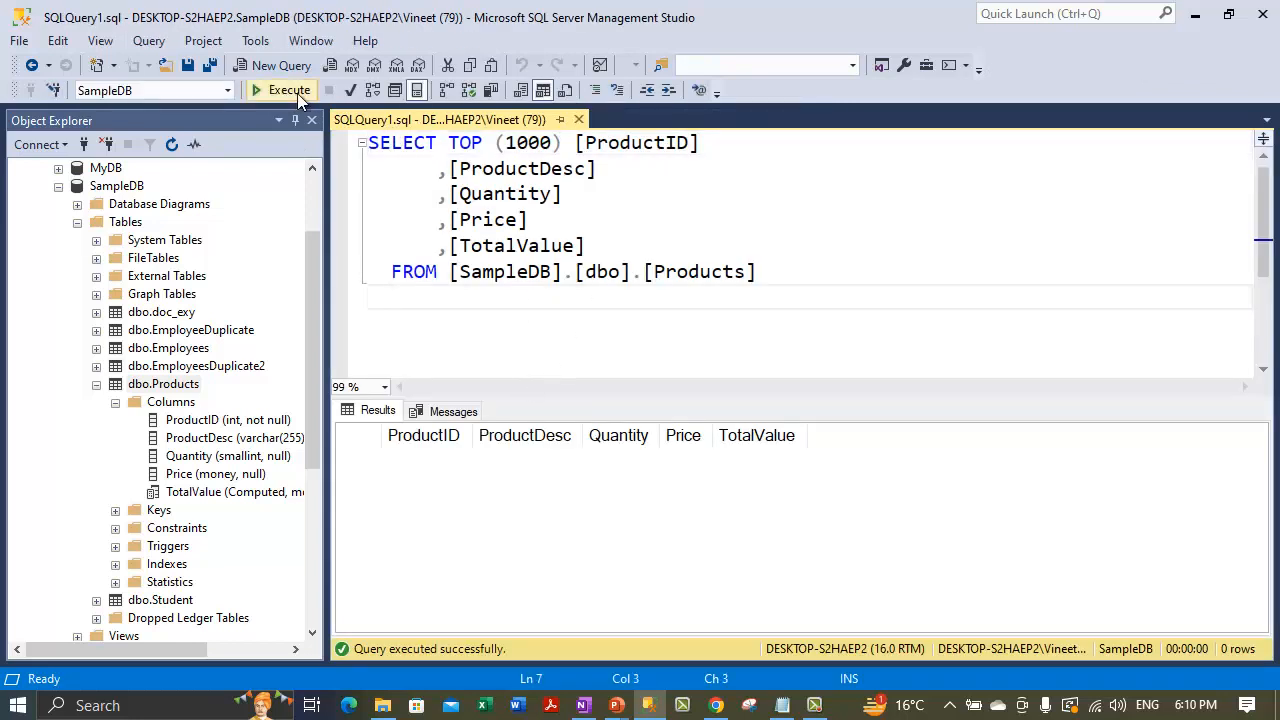
pyautogui.click(297, 93)
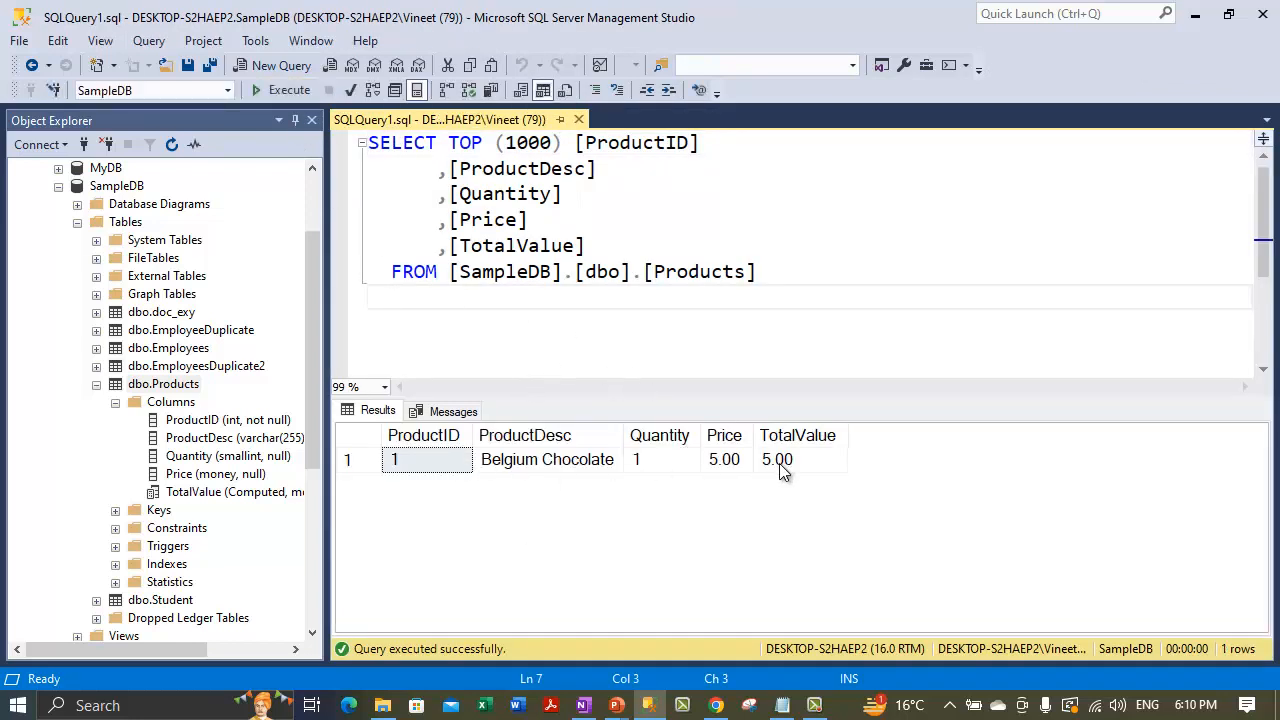
# - Open the design of dbo.Products, move the Quantity column above Price, and save the table
pyautogui.rightClick(167, 388)
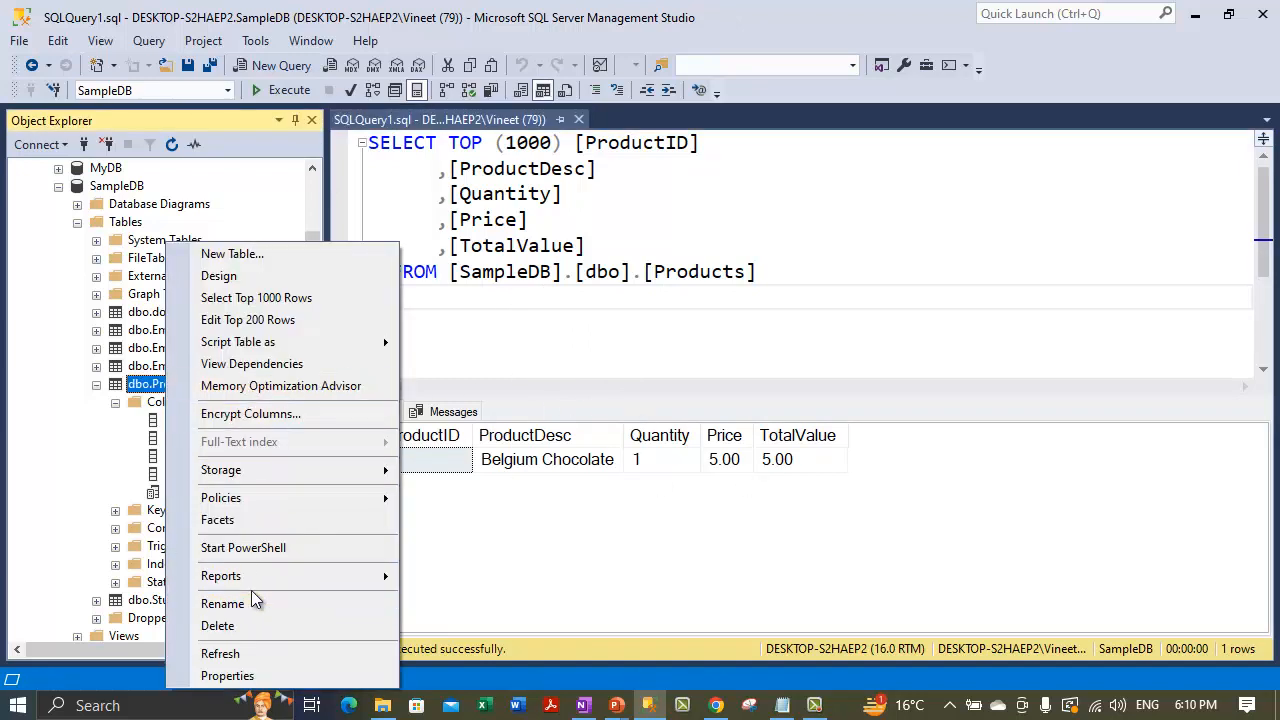
pyautogui.click(277, 281)
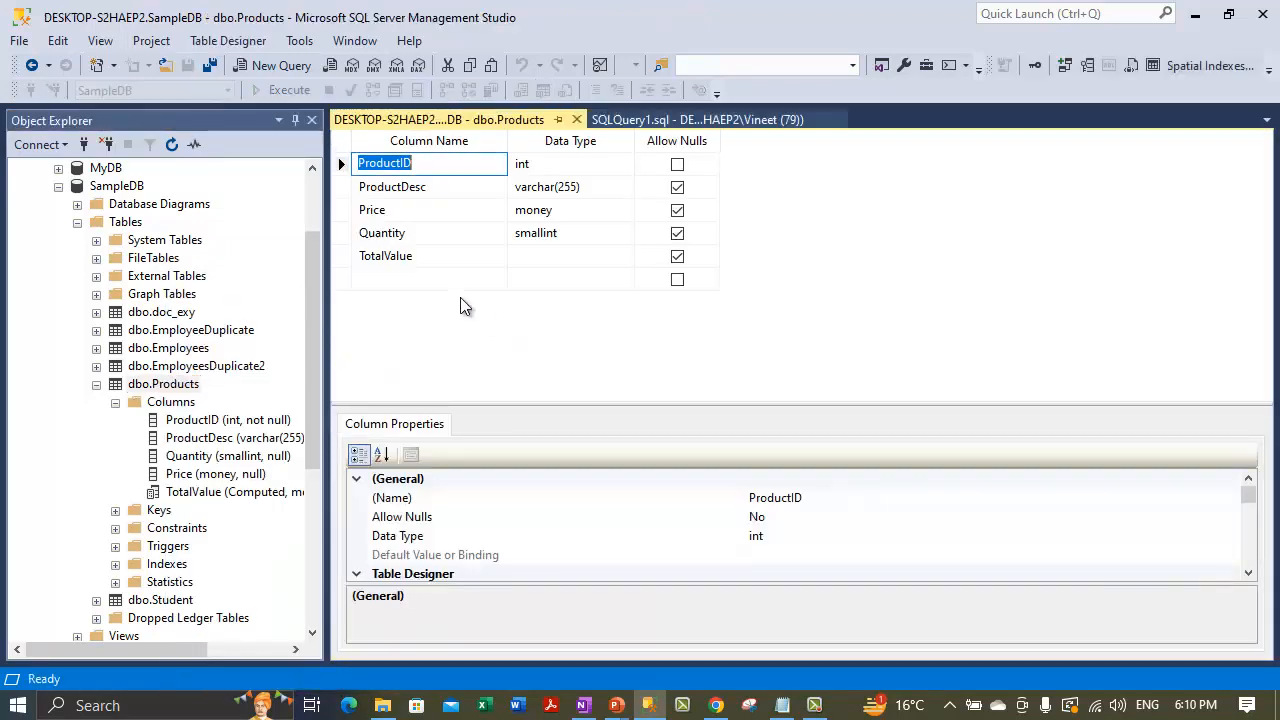
pyautogui.click(348, 236)
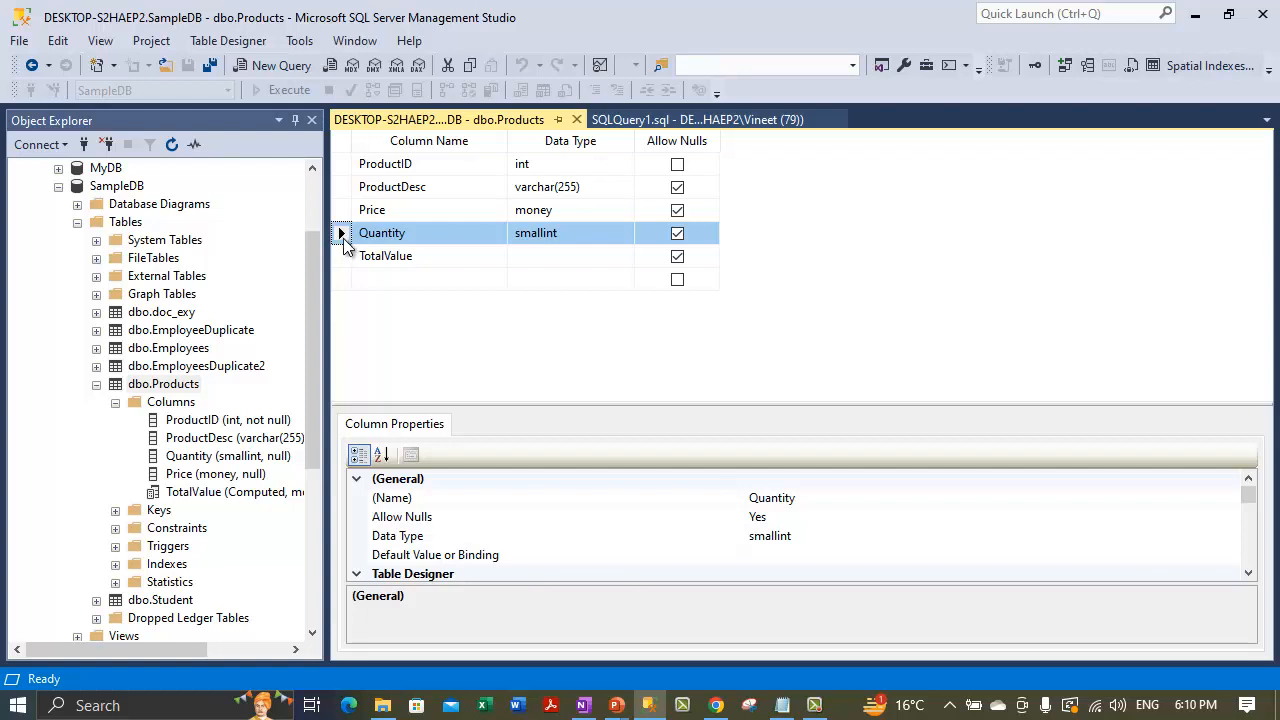
pyautogui.moveTo(351, 242); pyautogui.dragTo(355, 207)
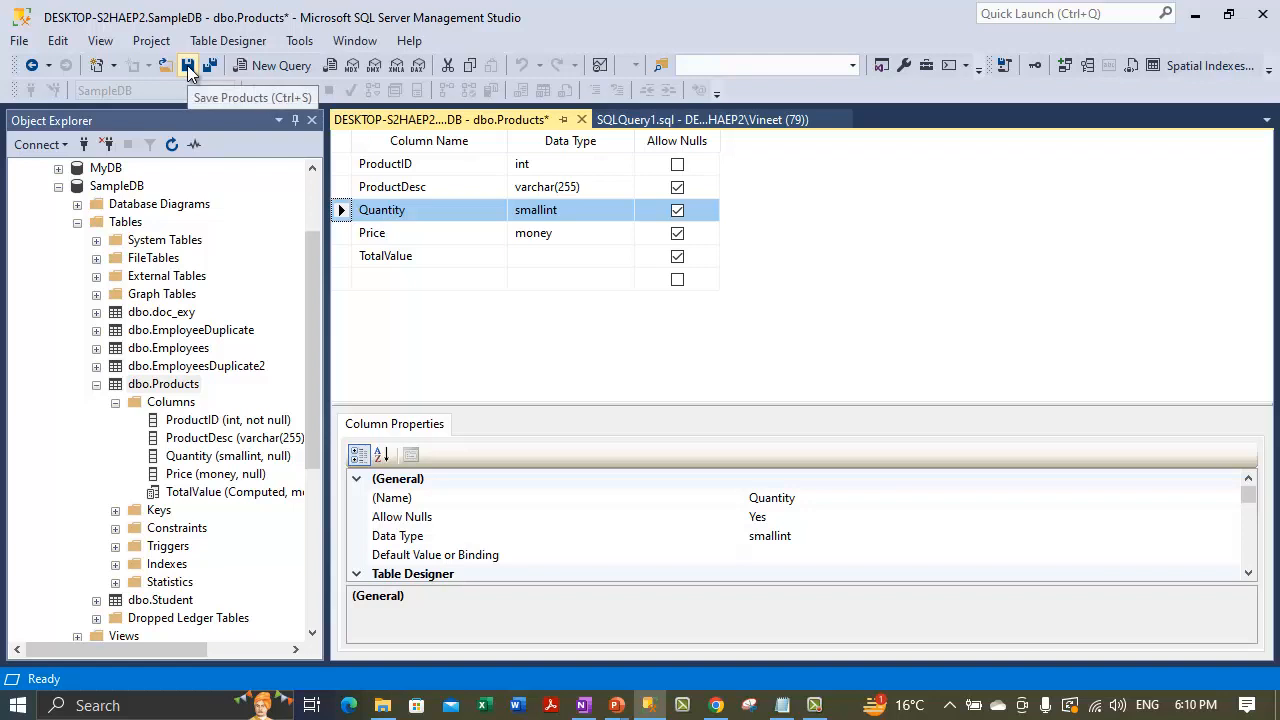
pyautogui.click(650, 119)
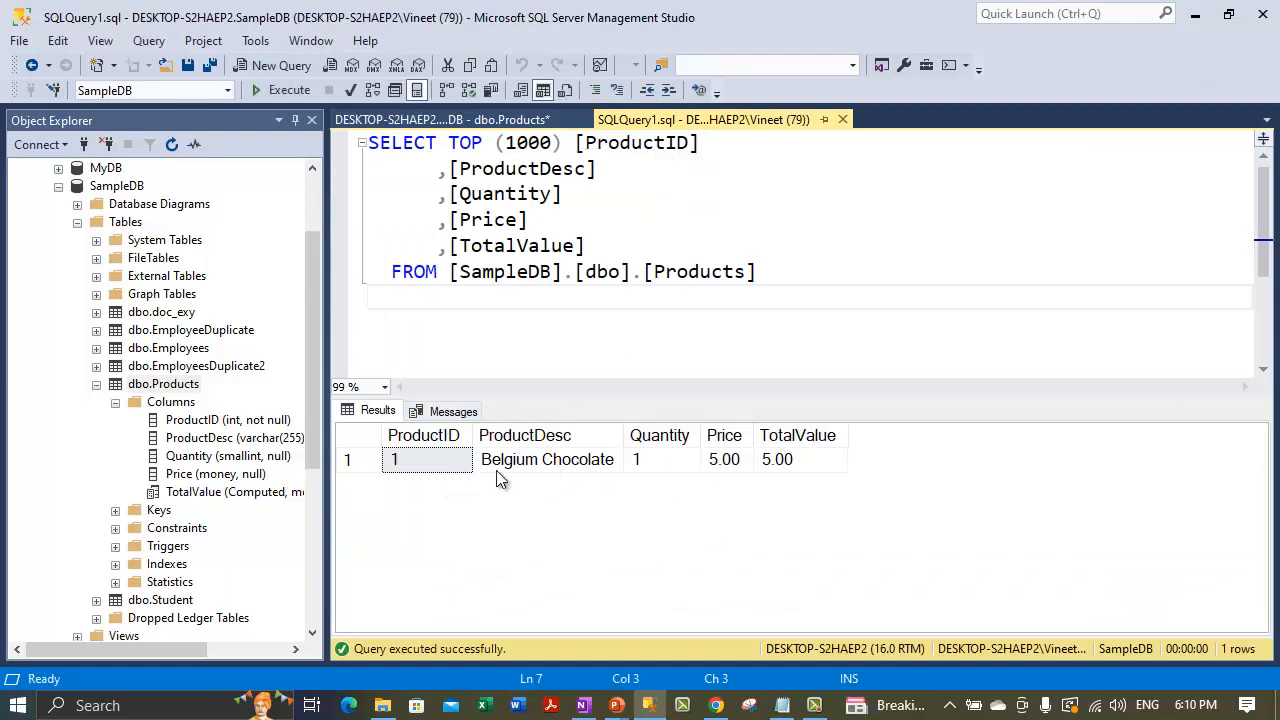
pyautogui.click(405, 117)
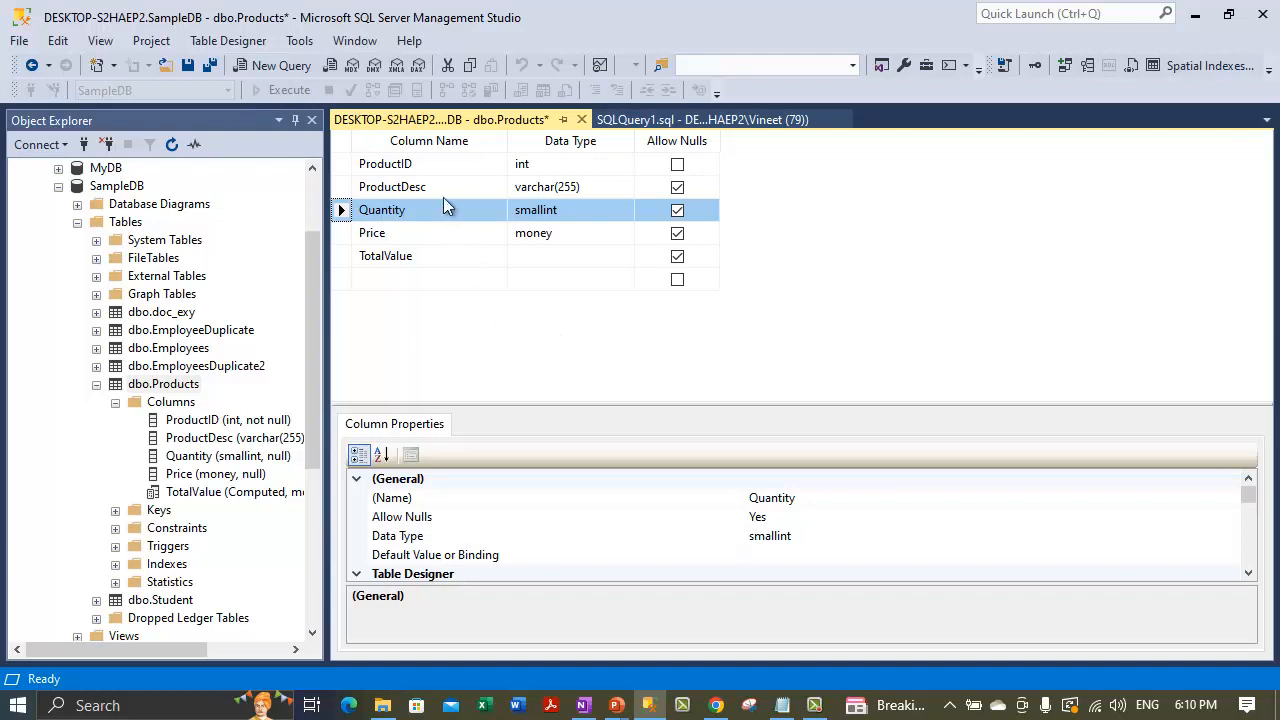
pyautogui.click(187, 65)
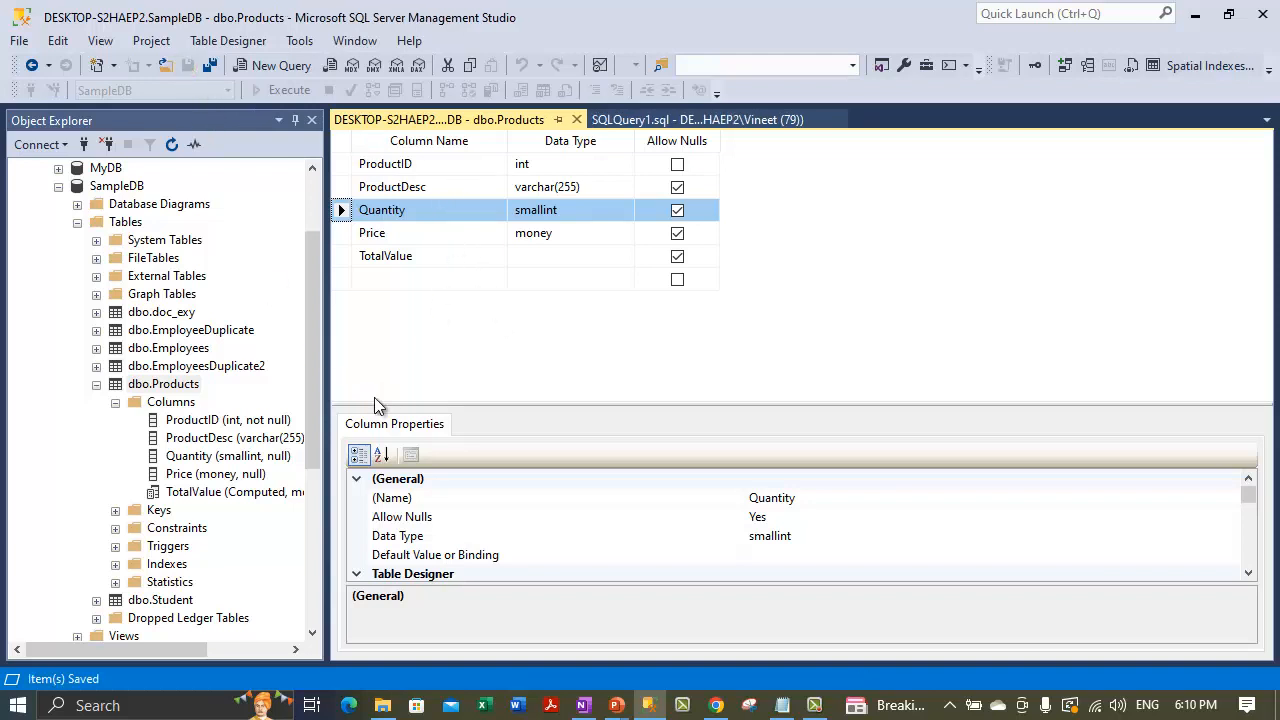
# - Rerun the SELECT TOP (1000) query to check the Products columns after the design change
pyautogui.click(655, 120)
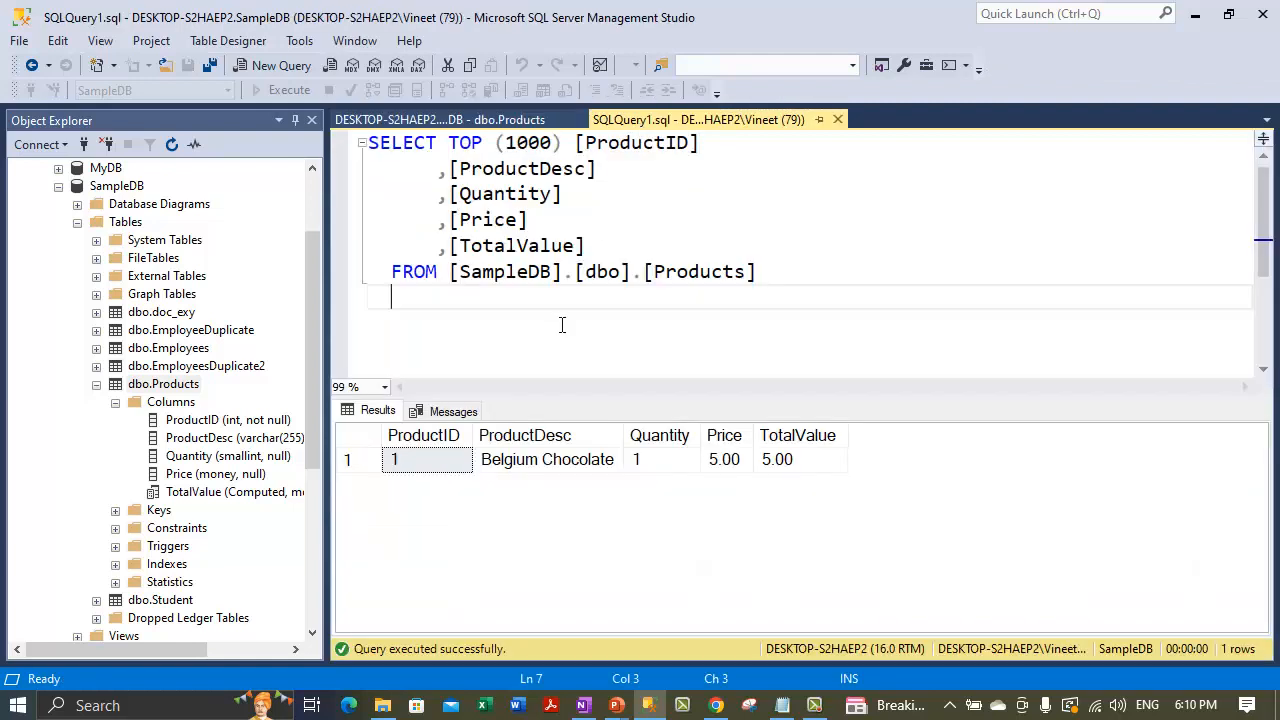
pyautogui.click(280, 90)
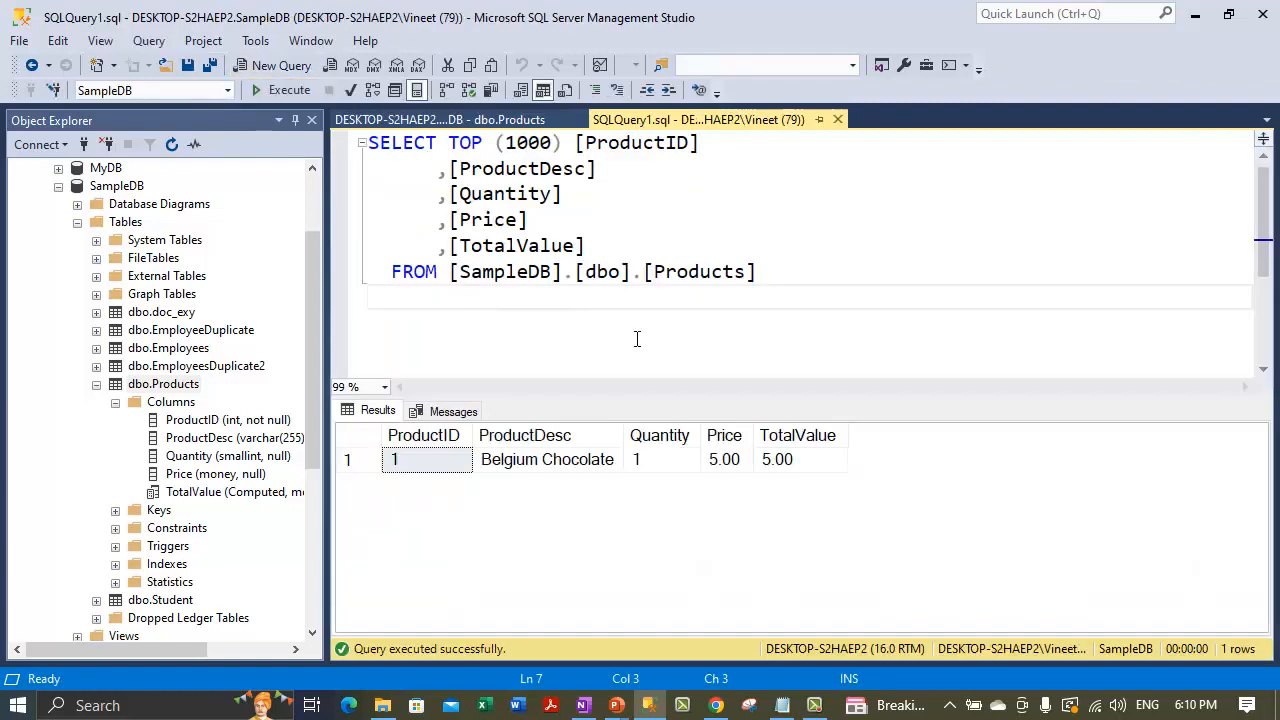
pyautogui.click(275, 91)
# - Move the ProductDesc column below Quantity in the Products design, save it, and return to the query
pyautogui.click(496, 121)
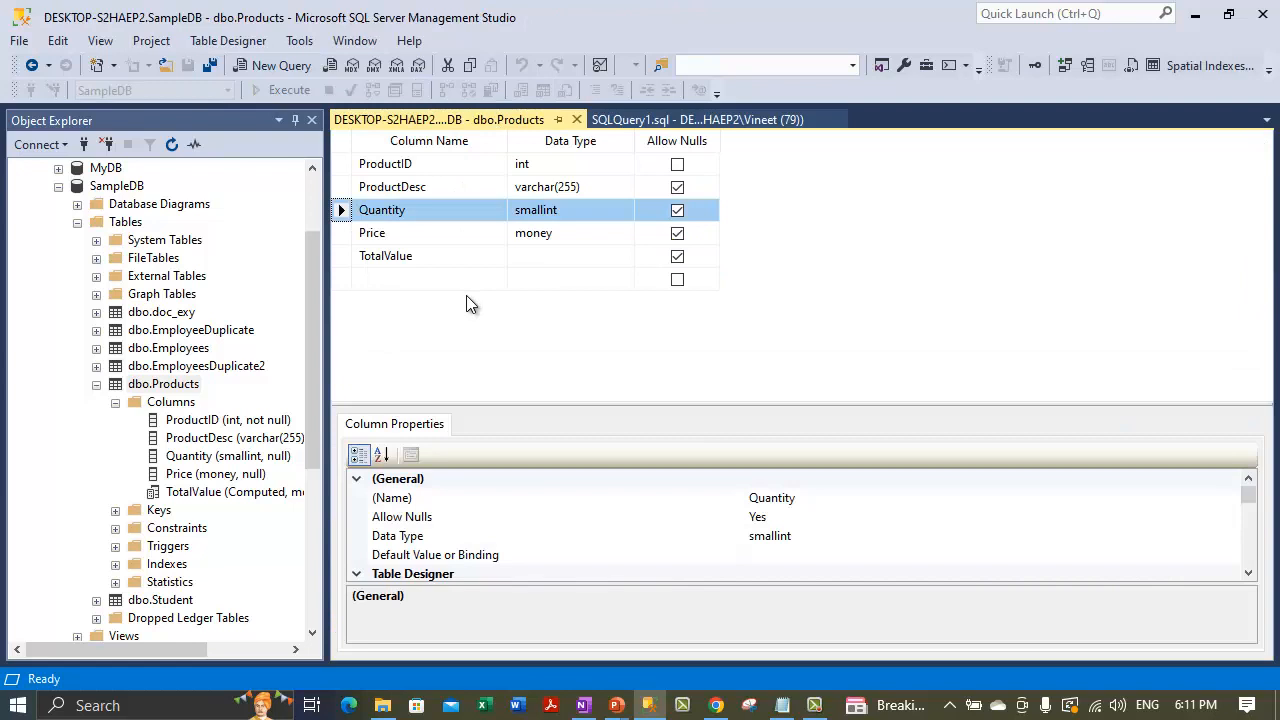
pyautogui.click(345, 189)
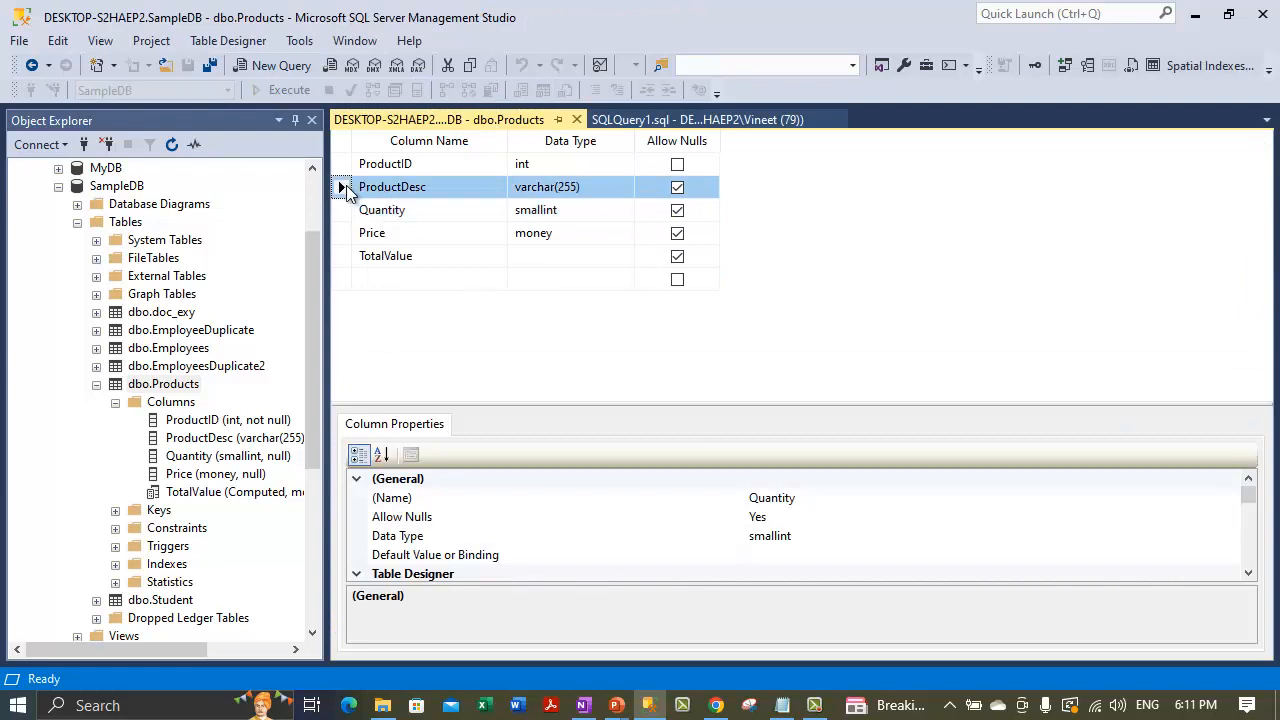
pyautogui.moveTo(345, 189); pyautogui.dragTo(345, 234)
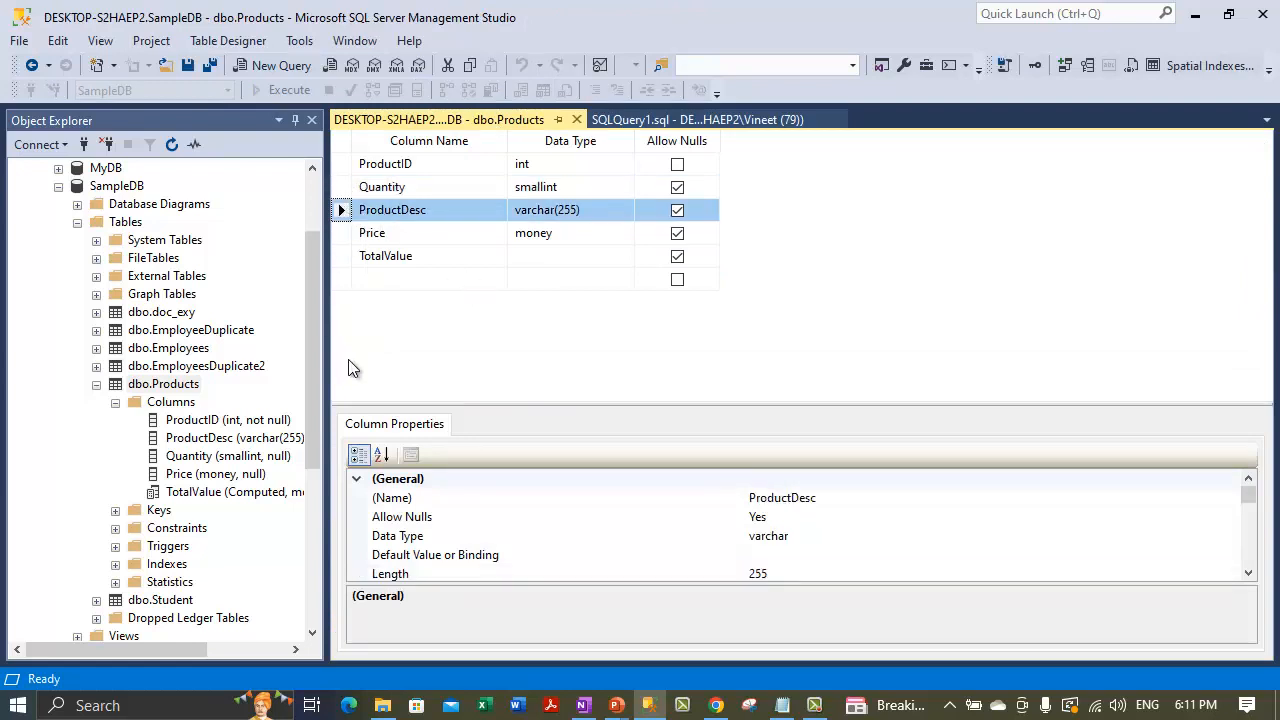
pyautogui.click(187, 65)
pyautogui.click(642, 118)
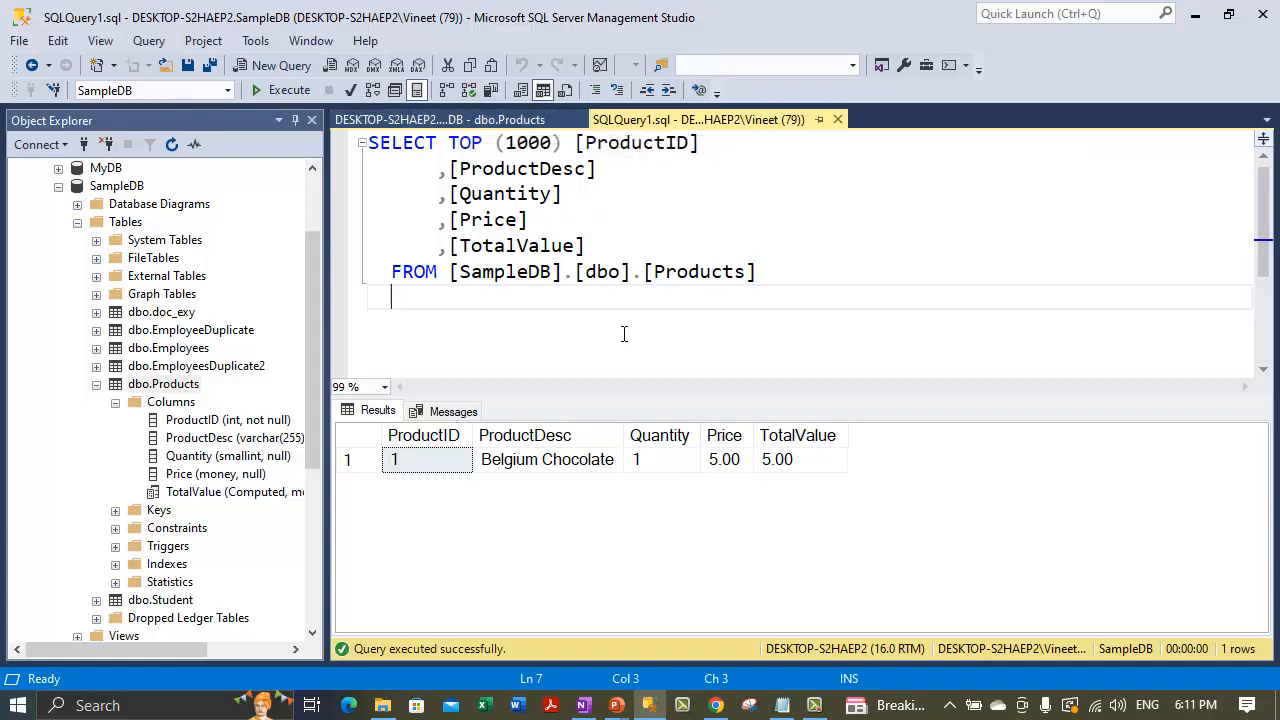
# - Move the ProductDesc column back above Quantity in the Products design, and close the design with its changes saved
pyautogui.click(447, 119)
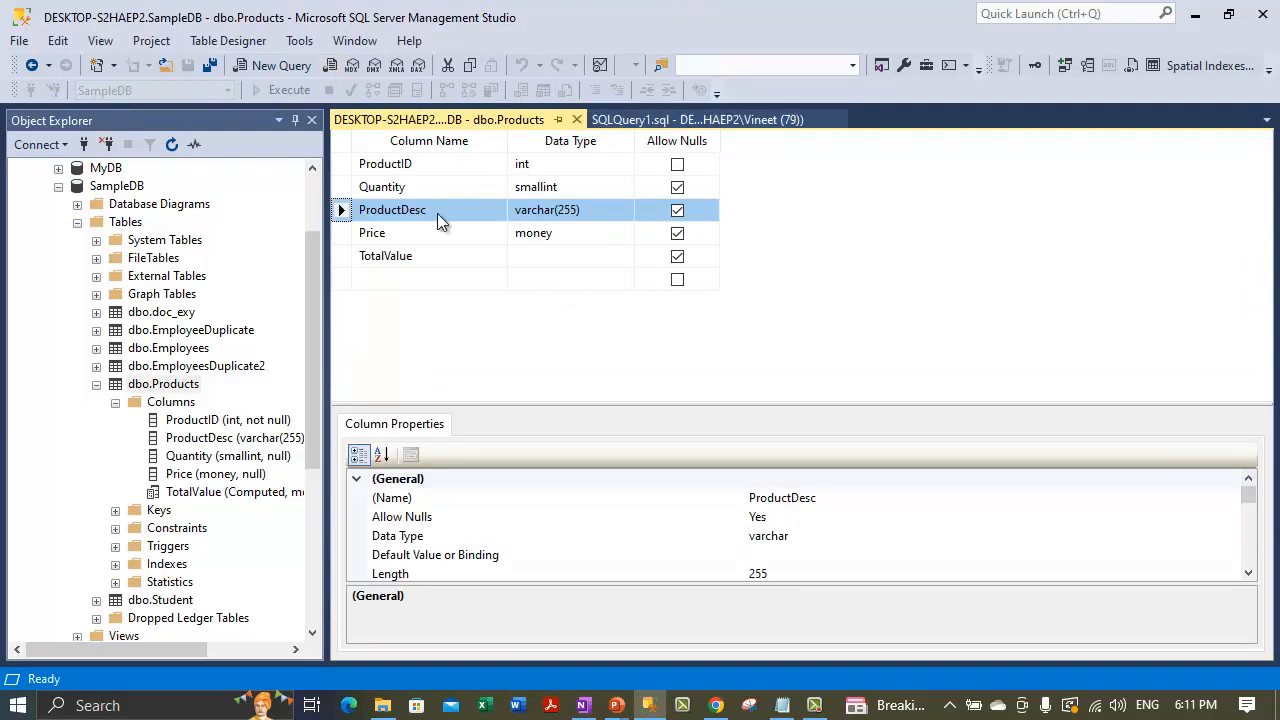
pyautogui.moveTo(350, 215); pyautogui.dragTo(357, 184)
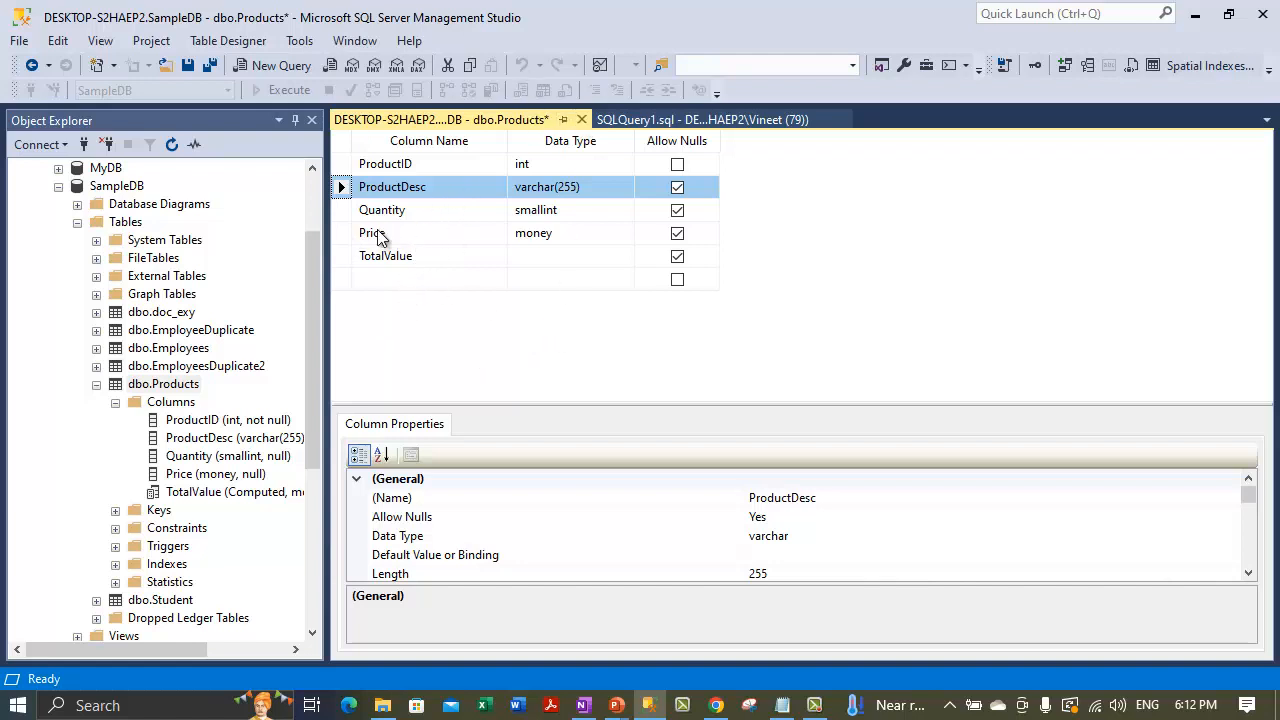
pyautogui.click(581, 119)
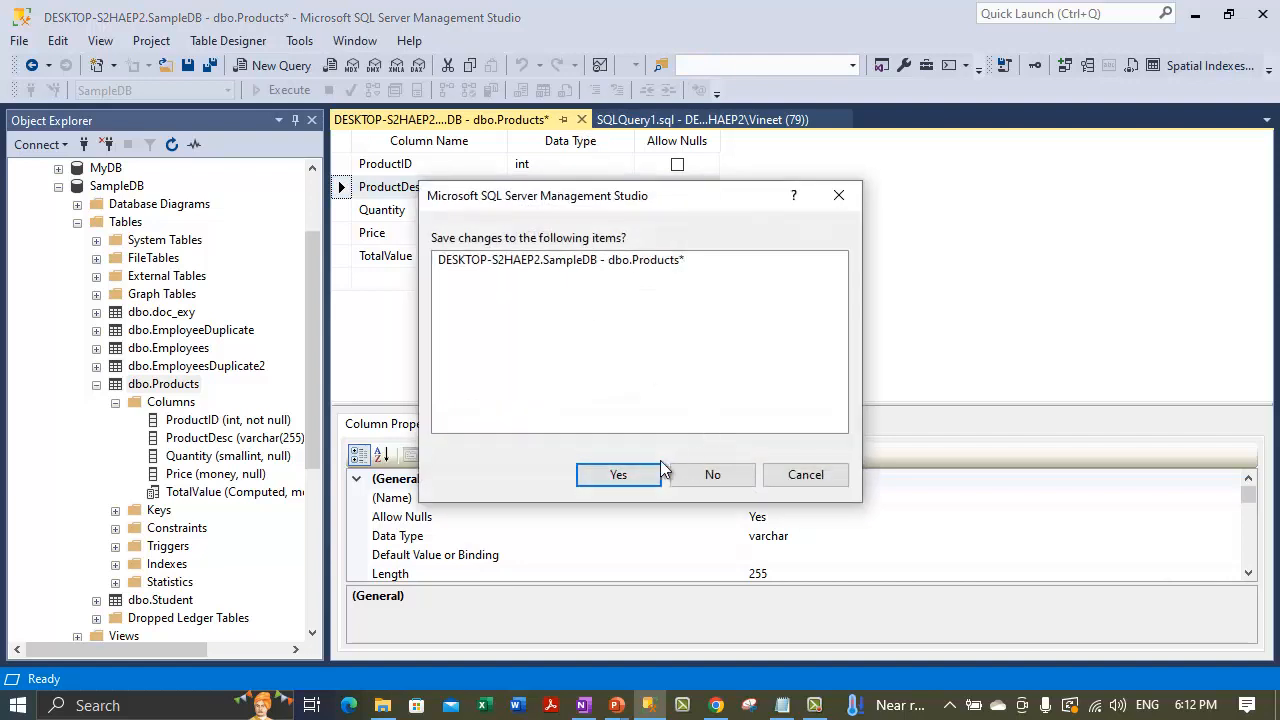
pyautogui.click(618, 472)
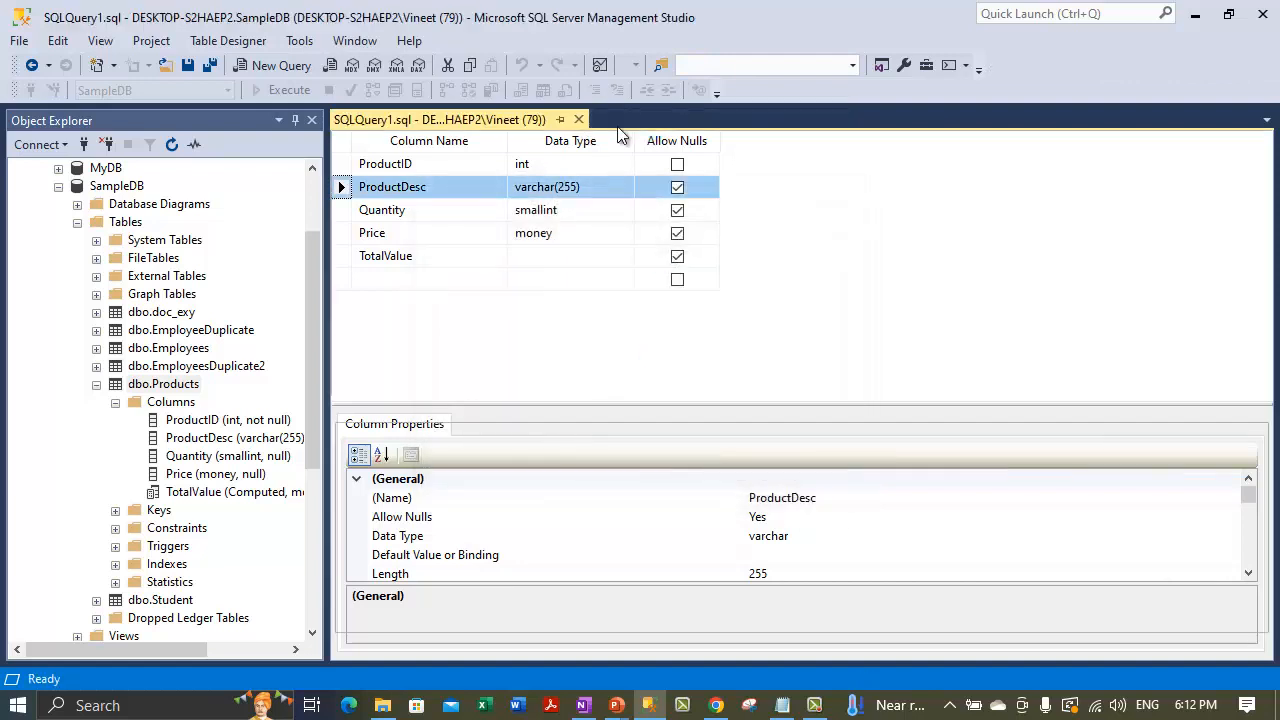
# - Replace the TOP (1000) clause and column list in the Products query with * and execute it
pyautogui.click(278, 95)
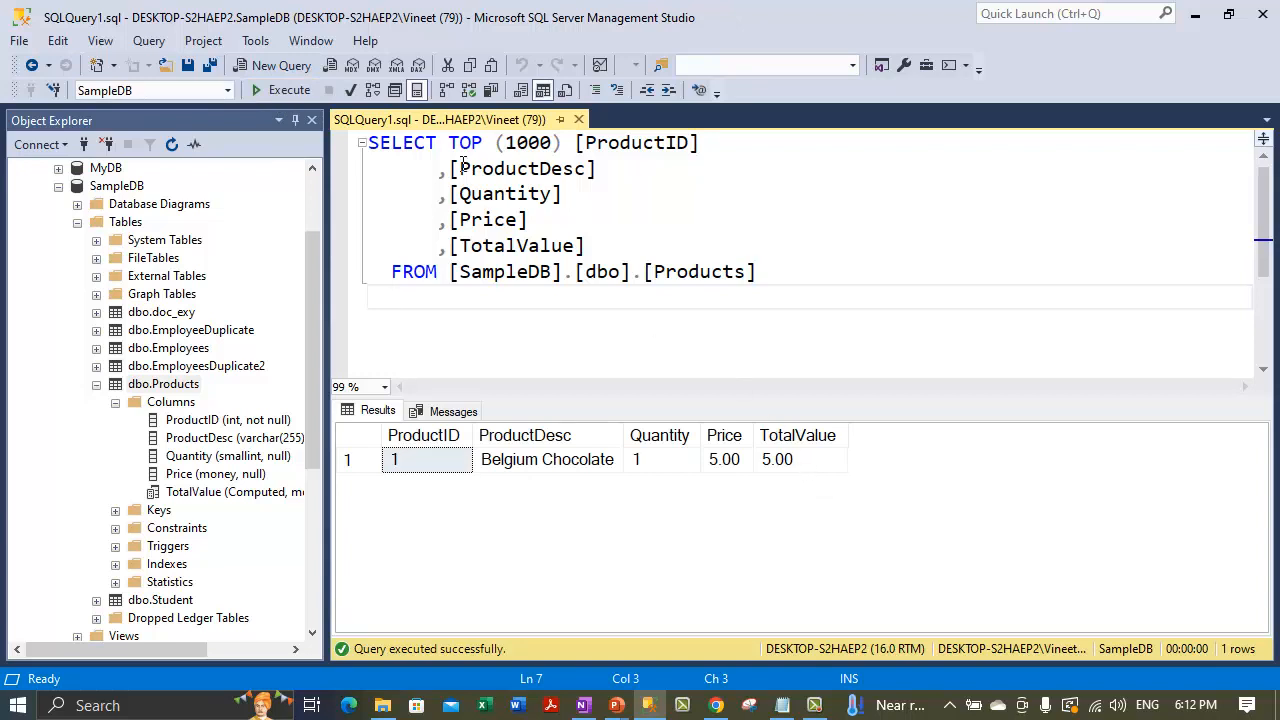
pyautogui.moveTo(448, 143); pyautogui.dragTo(585, 248)
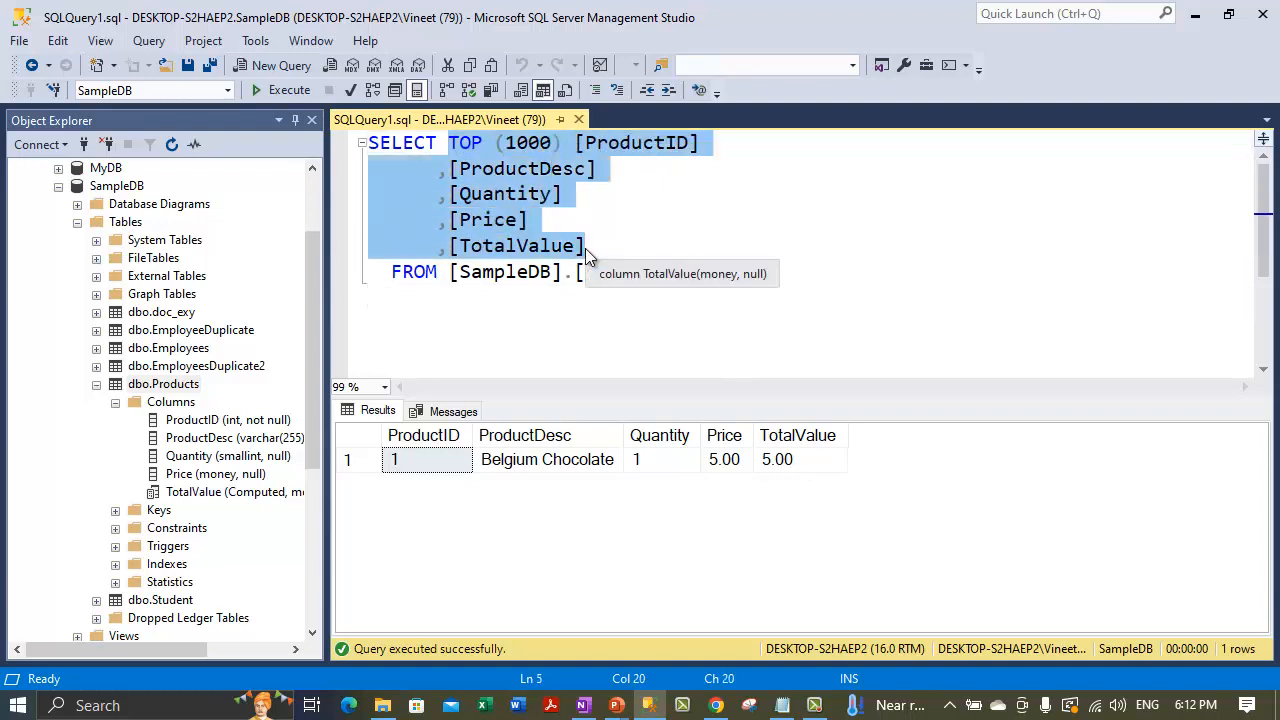
pyautogui.write('*')
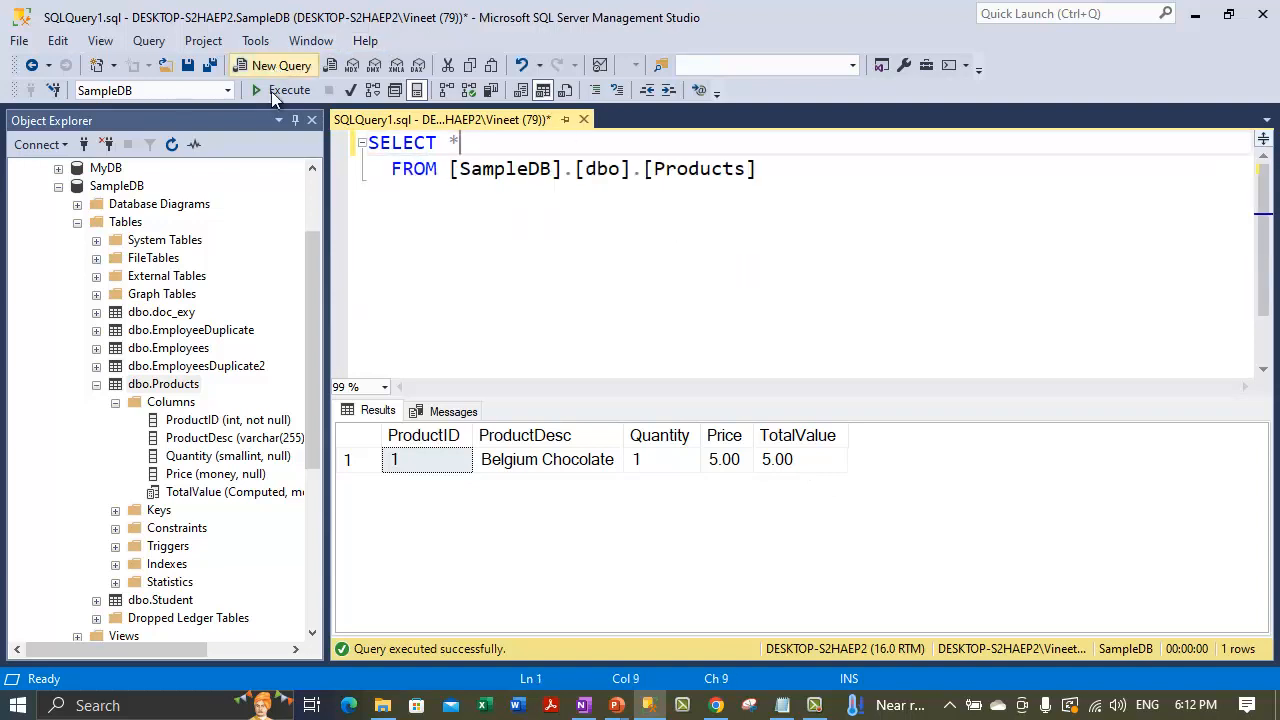
pyautogui.click(280, 91)
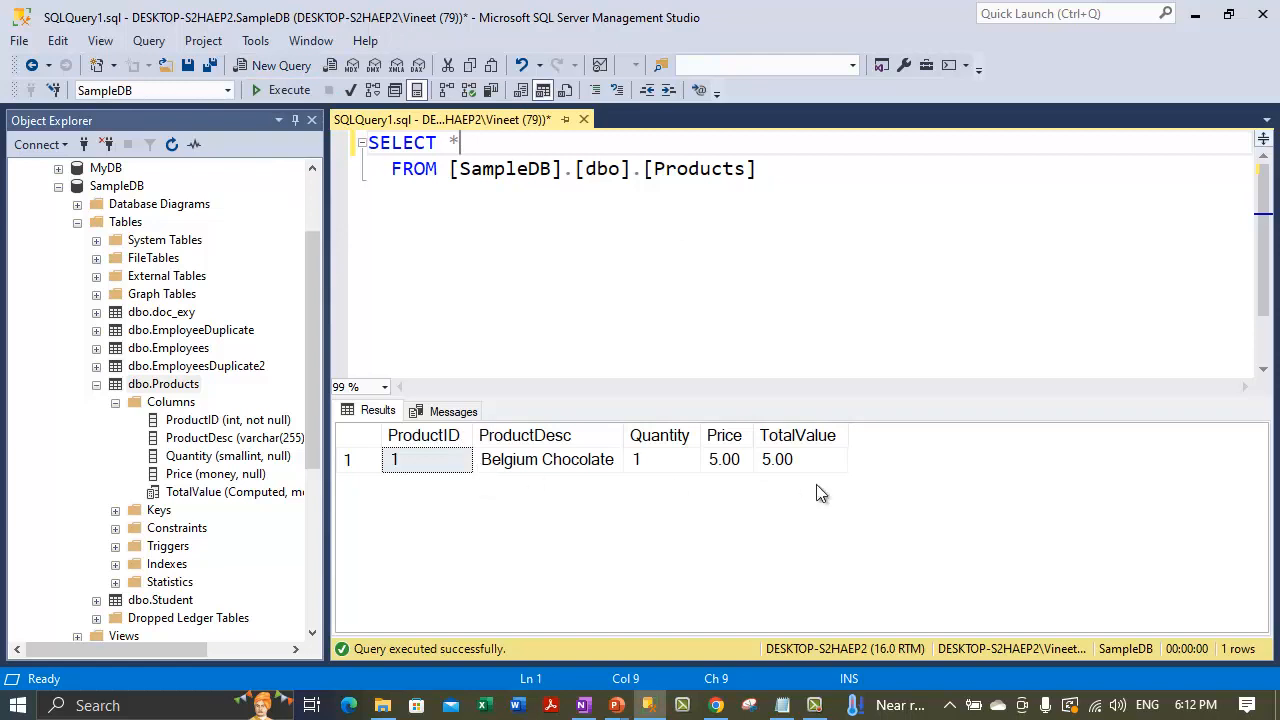
# - Move the ProductDesc column below Price in the Products design, saving and closing it, and rerun the SELECT * query
pyautogui.rightClick(190, 386)
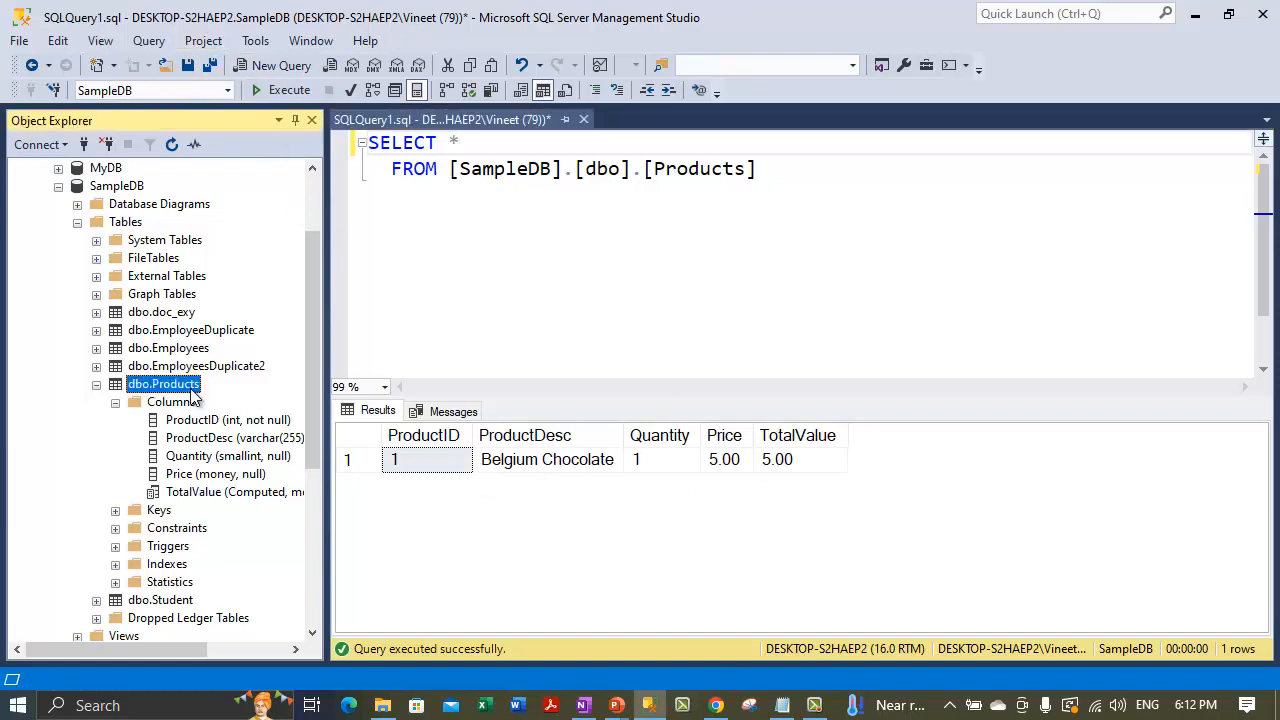
pyautogui.click(276, 278)
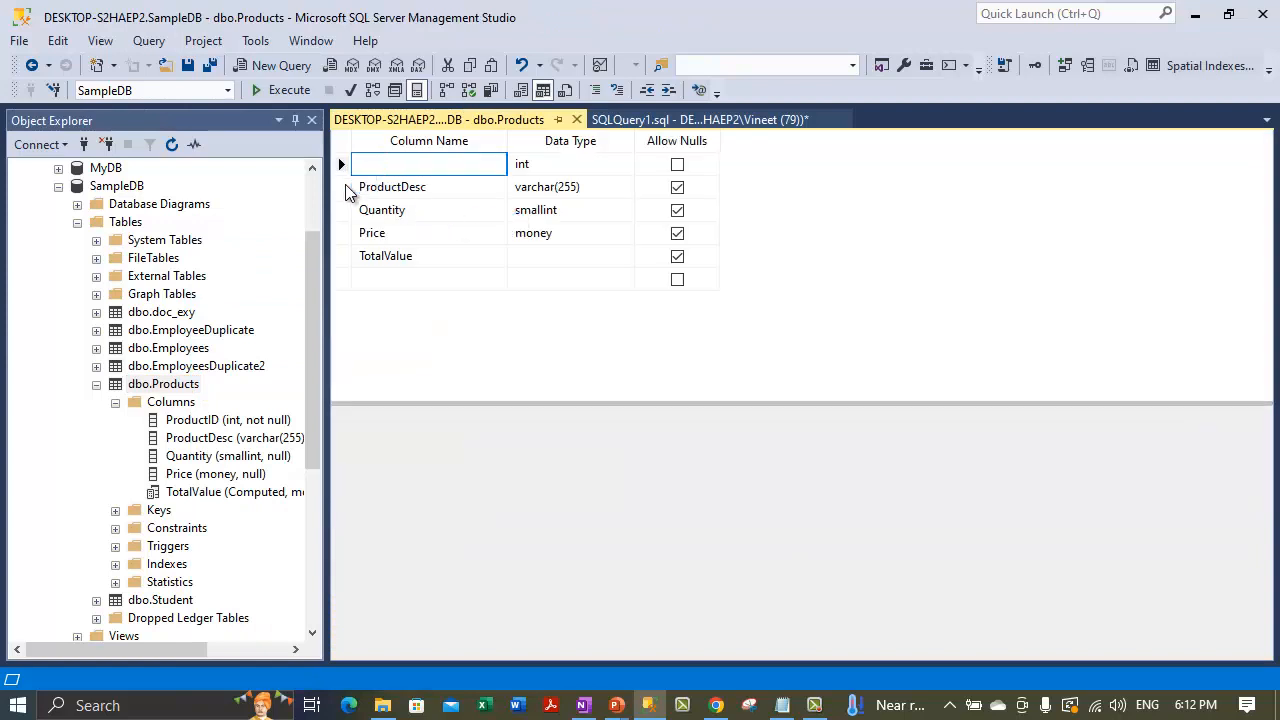
pyautogui.click(345, 187)
pyautogui.moveTo(350, 187); pyautogui.dragTo(353, 246)
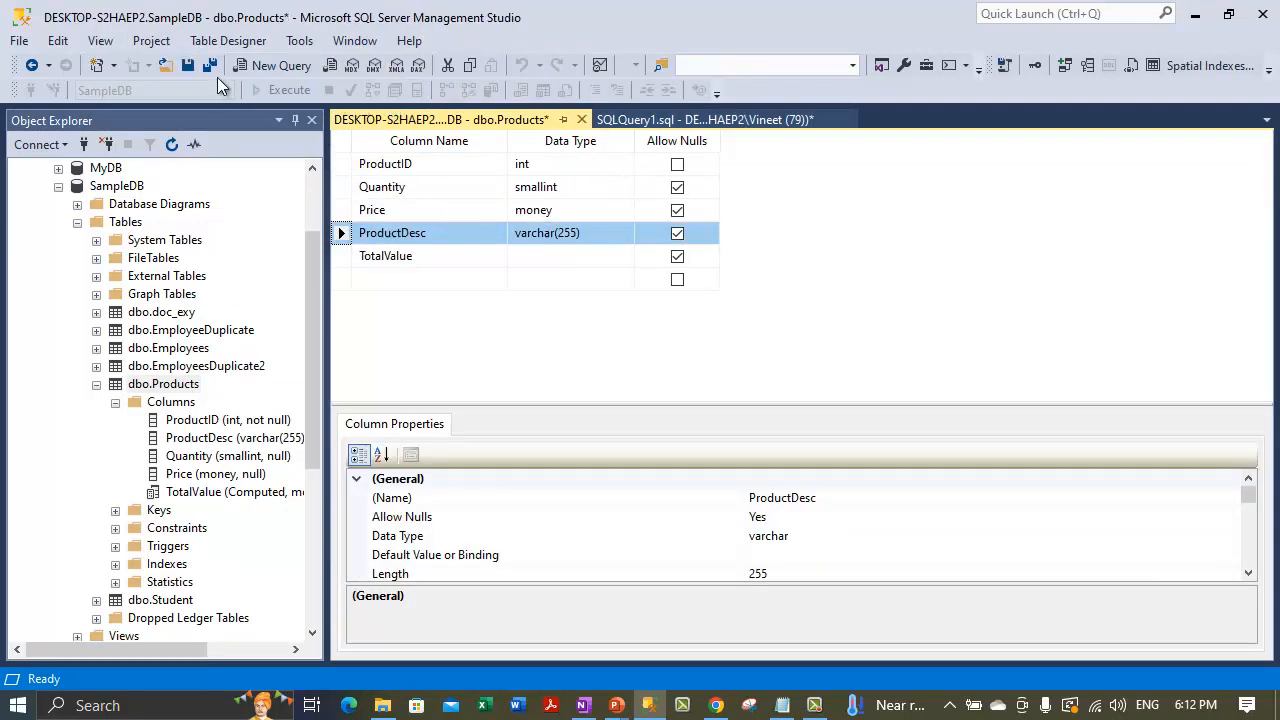
pyautogui.click(190, 65)
pyautogui.click(581, 119)
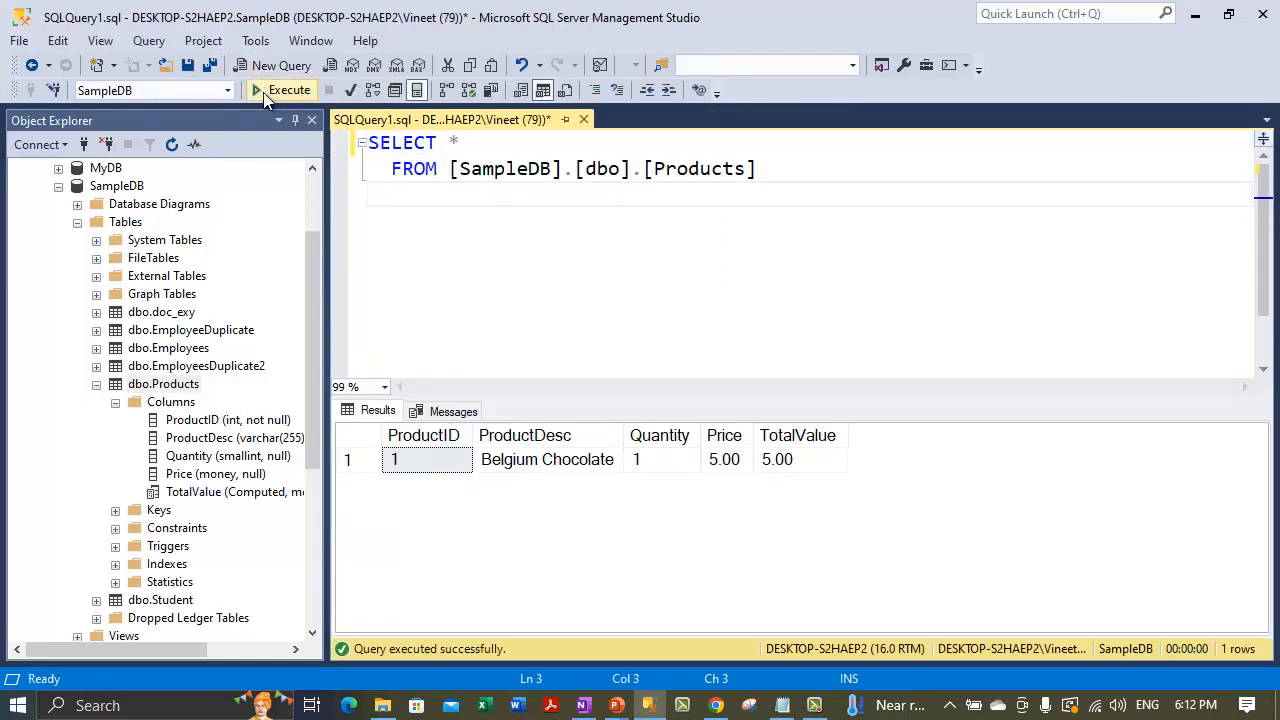
pyautogui.click(263, 92)
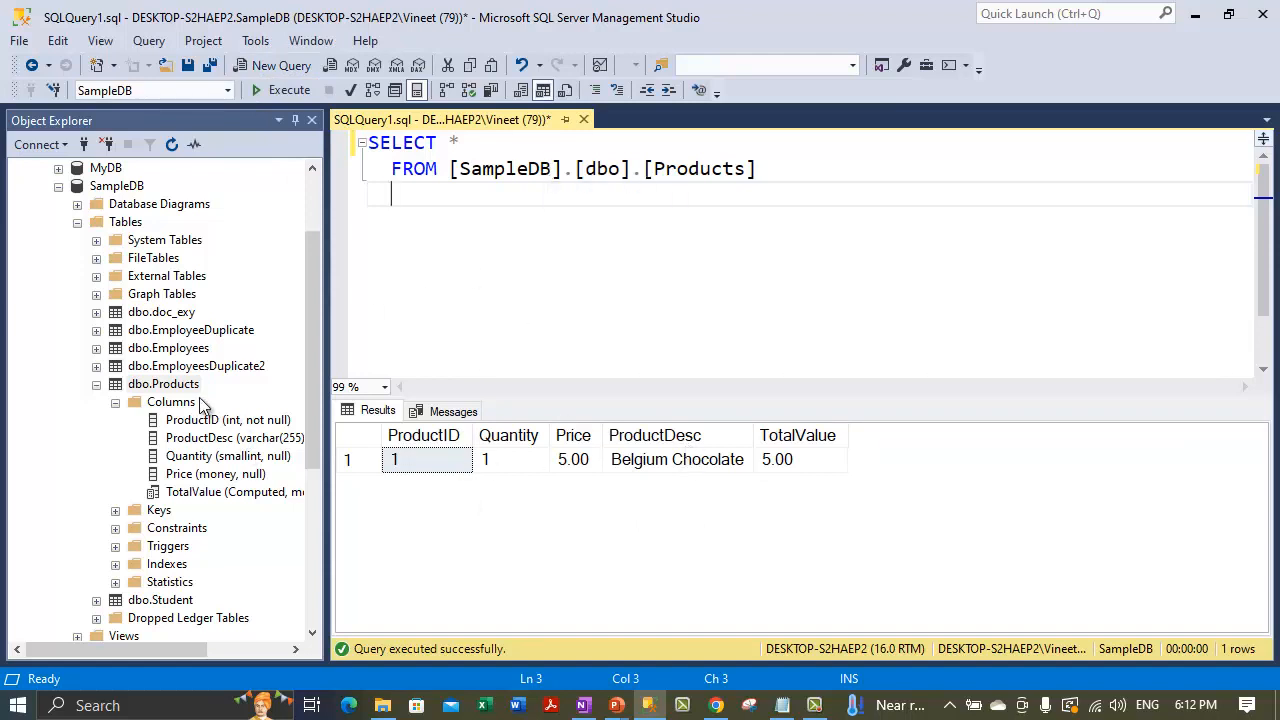
# - Enable the Designers option "Prevent saving changes that require table re-creation", and close SQLQuery1.sql without saving it
pyautogui.click(268, 44)
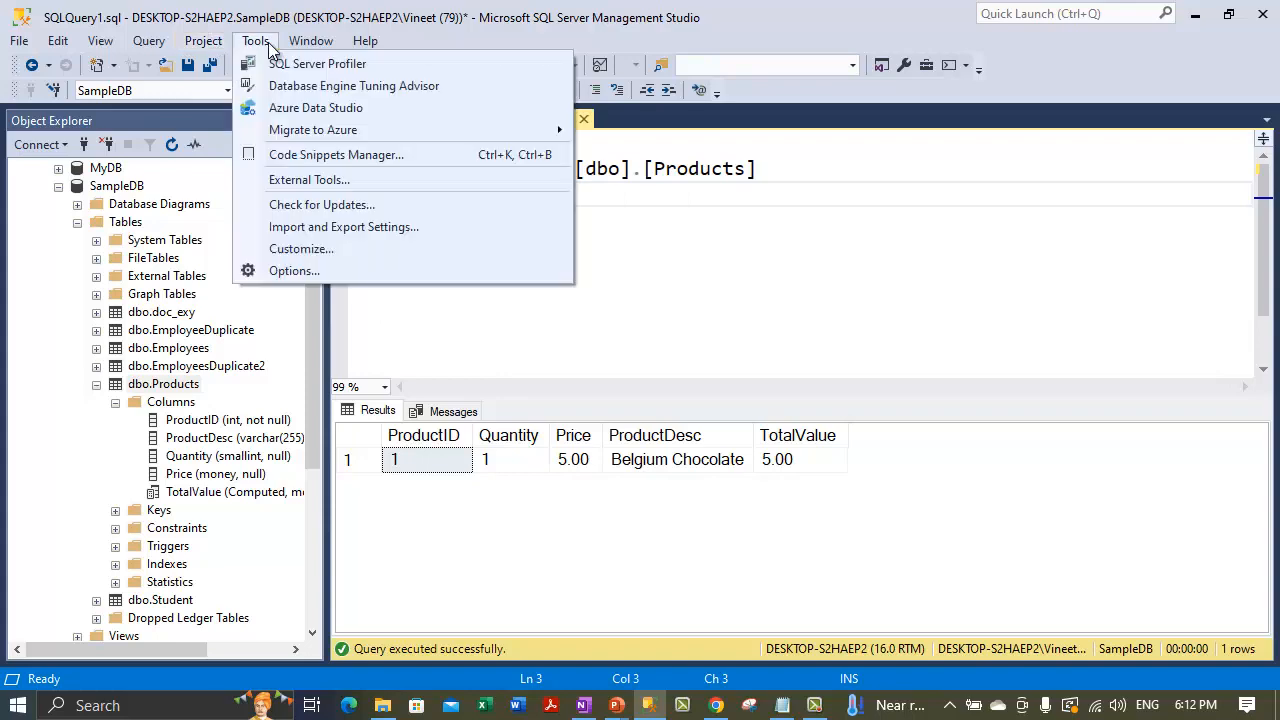
pyautogui.click(375, 267)
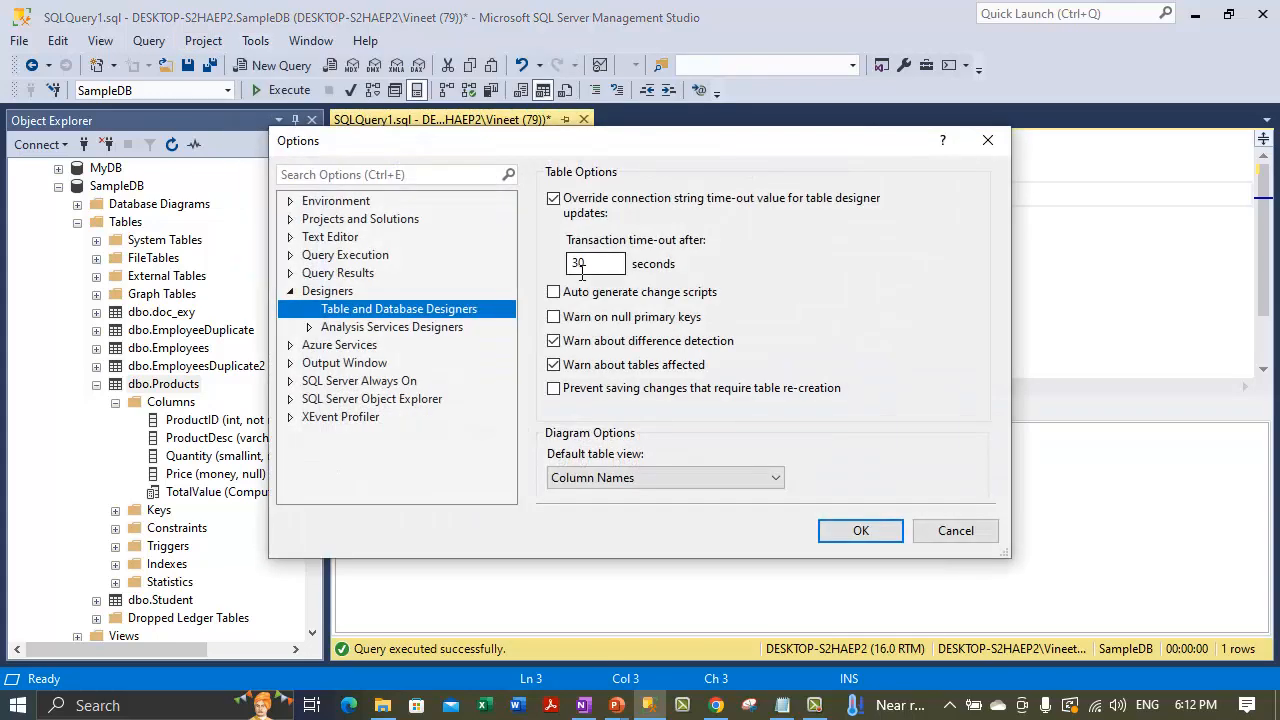
pyautogui.click(581, 397)
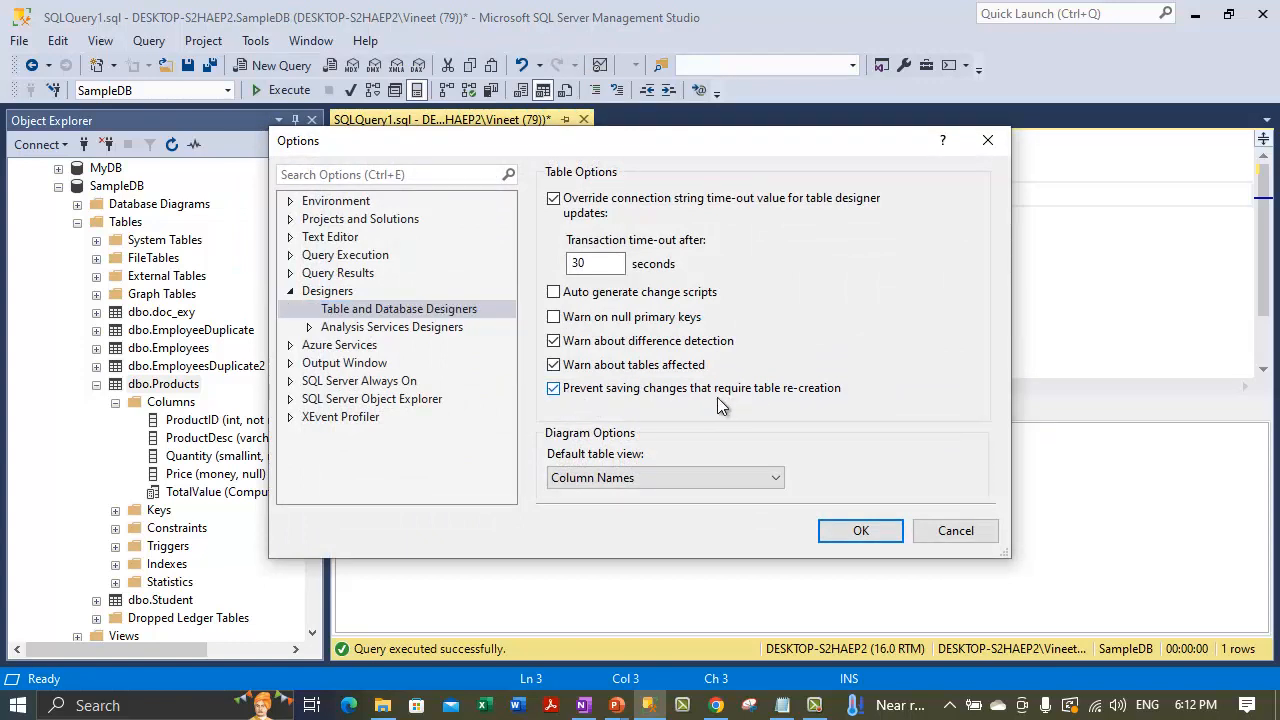
pyautogui.click(858, 531)
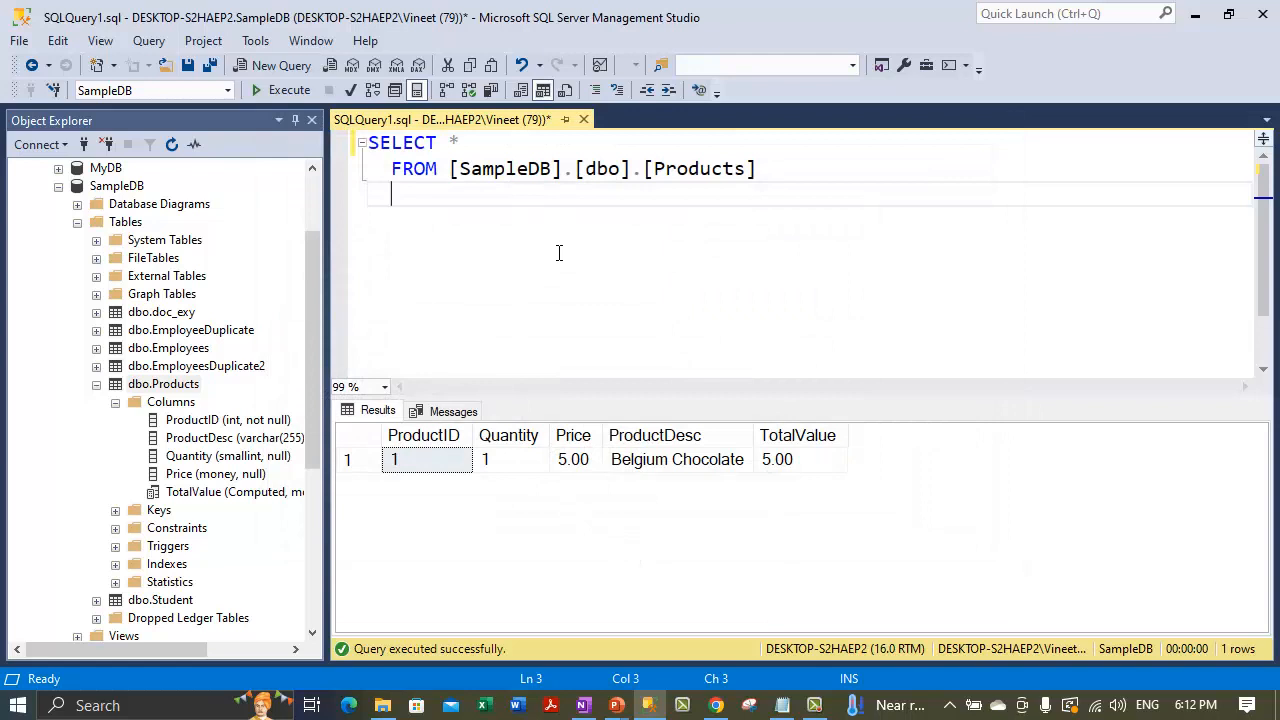
pyautogui.click(585, 120)
pyautogui.click(727, 483)
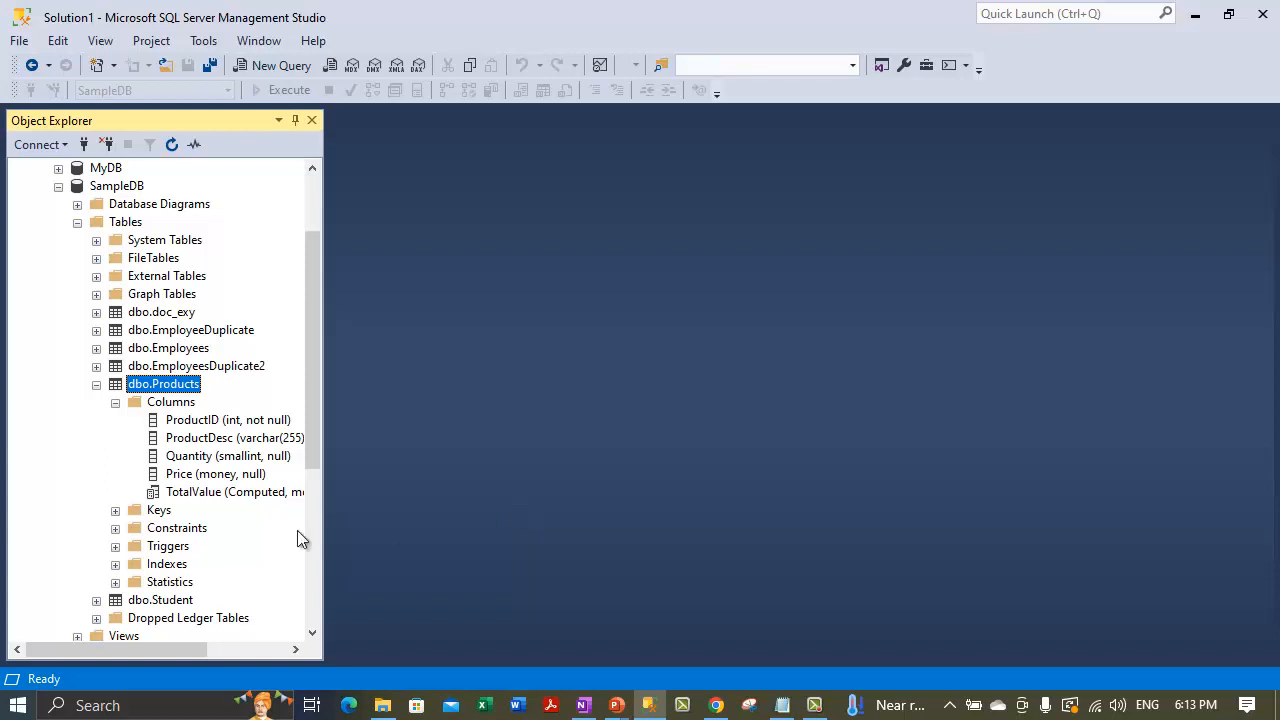
# - Review the Table and Database Designers options, including the table re-creation setting, and dismiss the options without changes
pyautogui.moveTo(317, 432); pyautogui.dragTo(315, 484)
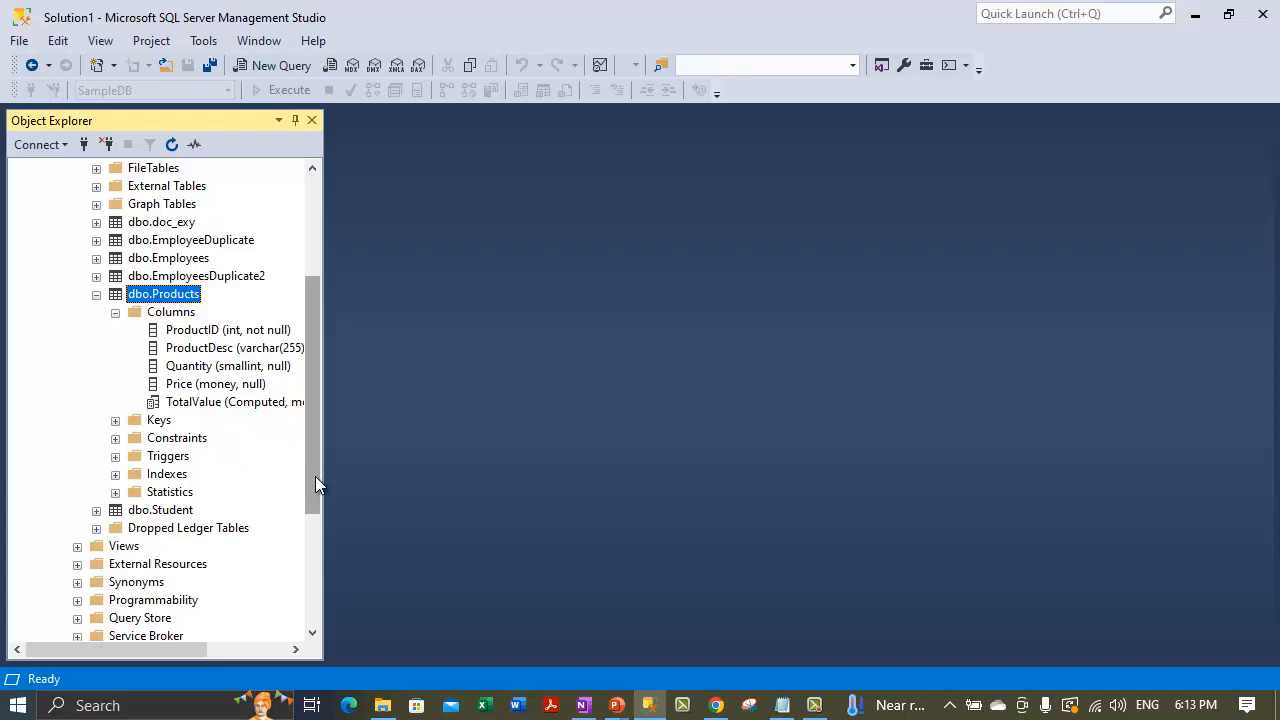
pyautogui.click(203, 41)
pyautogui.click(256, 271)
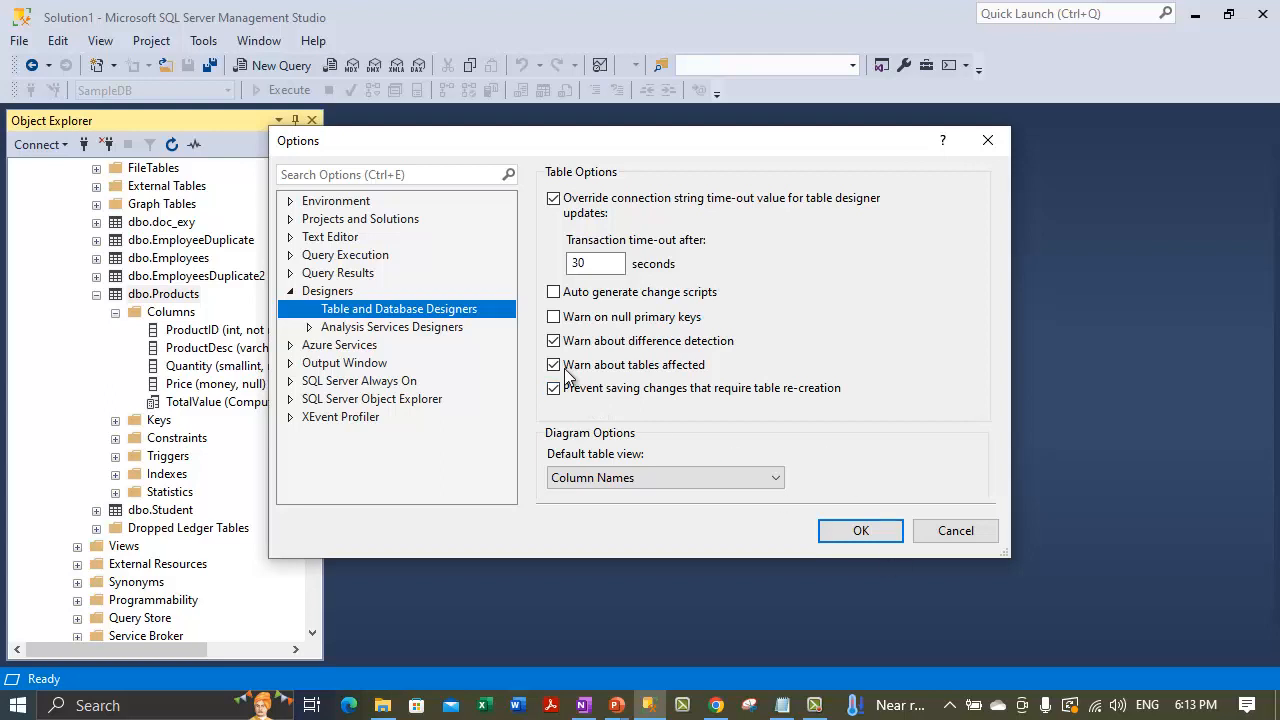
pyautogui.click(938, 538)
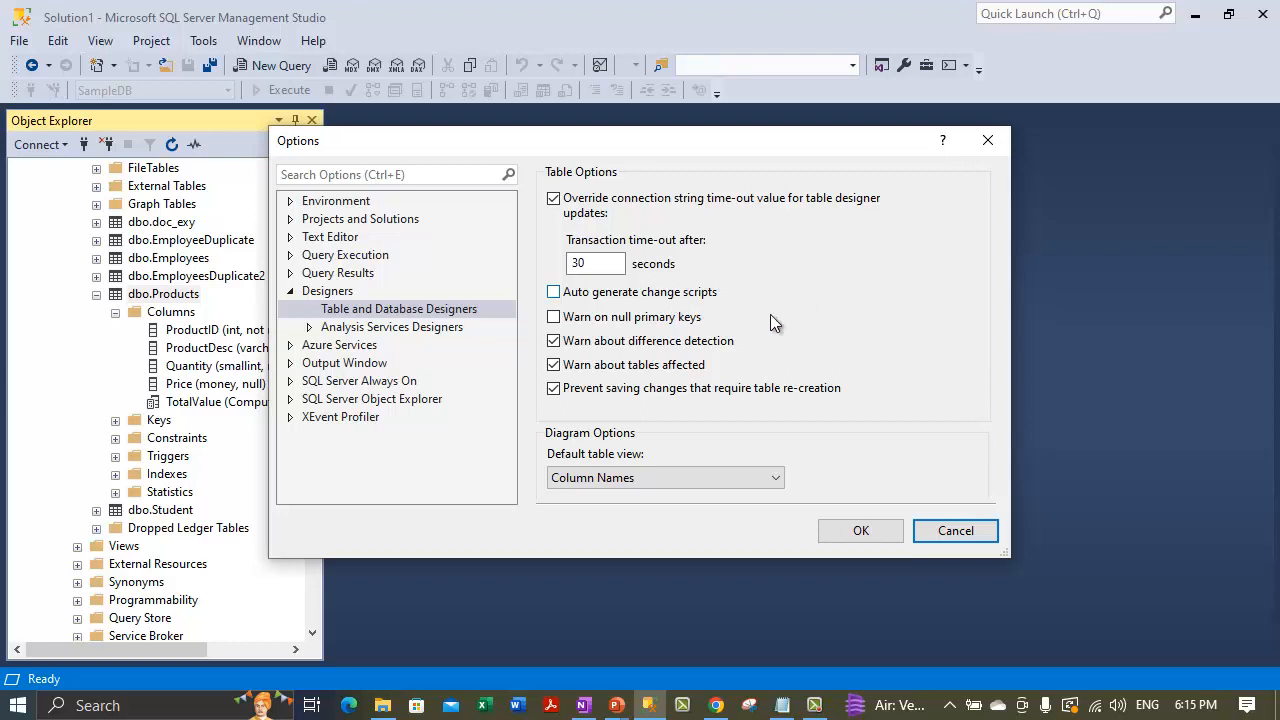
pyautogui.click(956, 531)
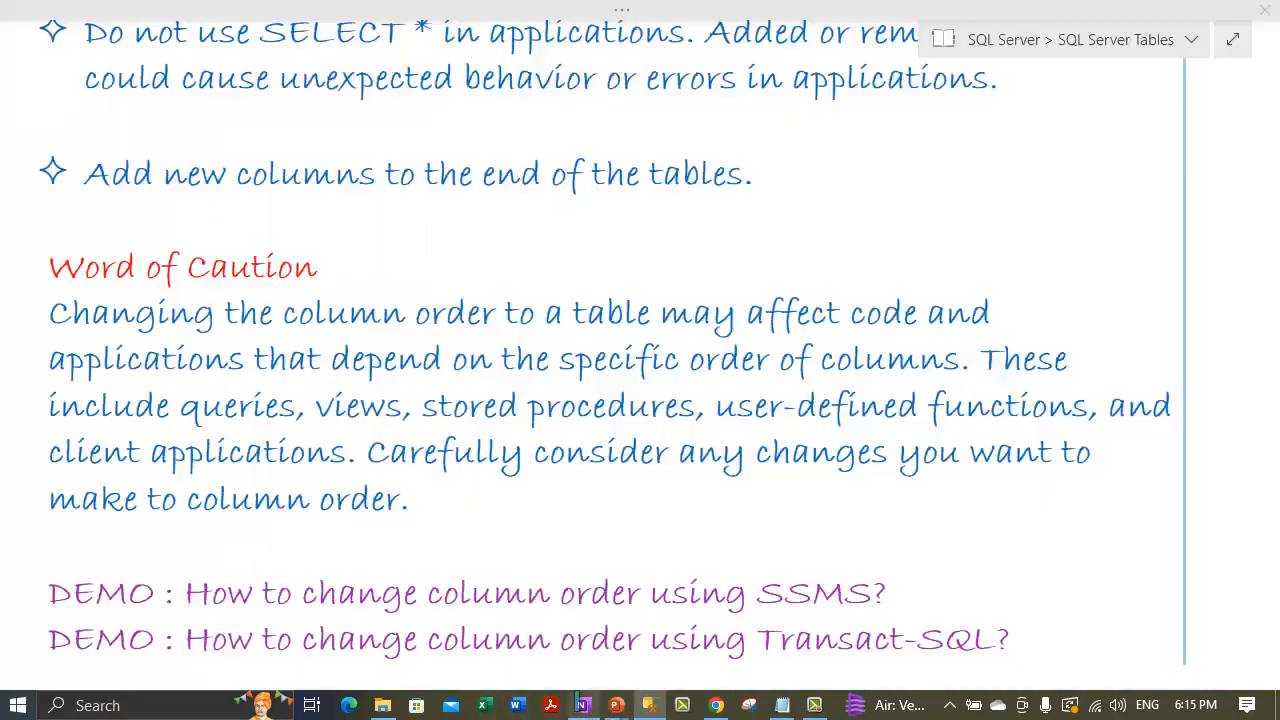
# - Switch to the OneNote notes and highlight the Transact-SQL demo line, then just "Transact-SQL", undoing each highlight
pyautogui.click(585, 706)
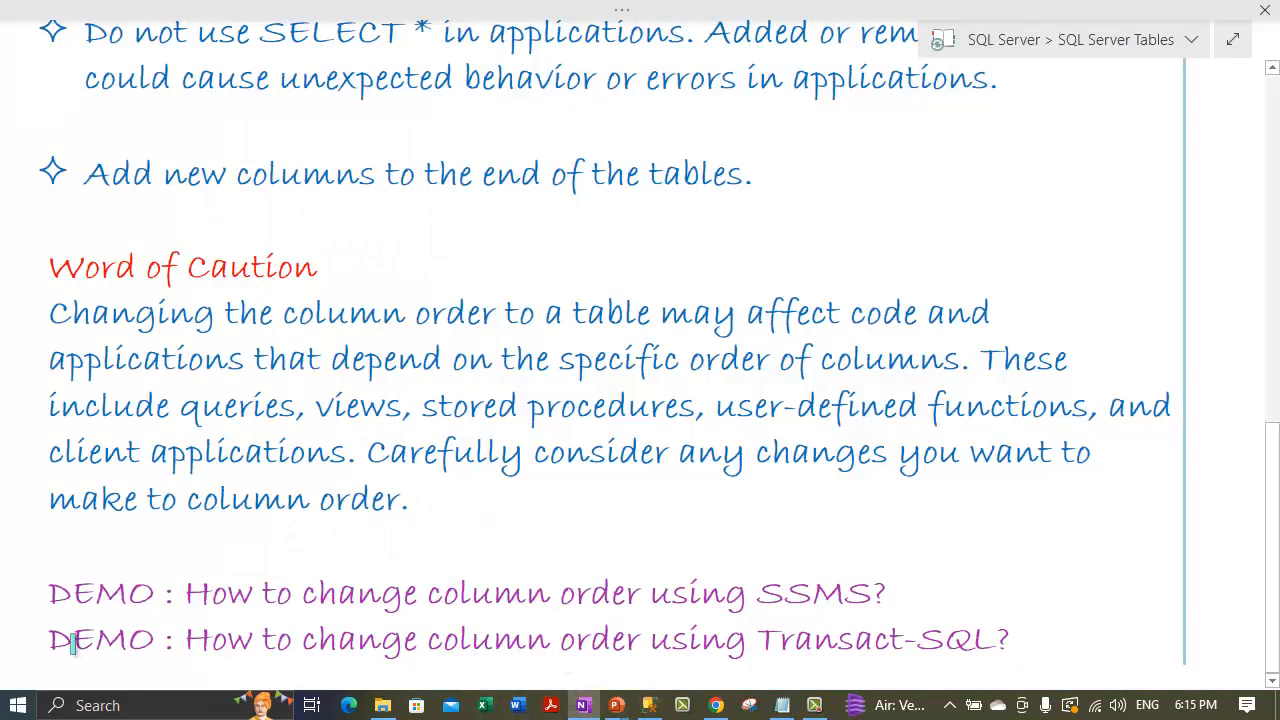
pyautogui.moveTo(72, 640); pyautogui.dragTo(1010, 639)
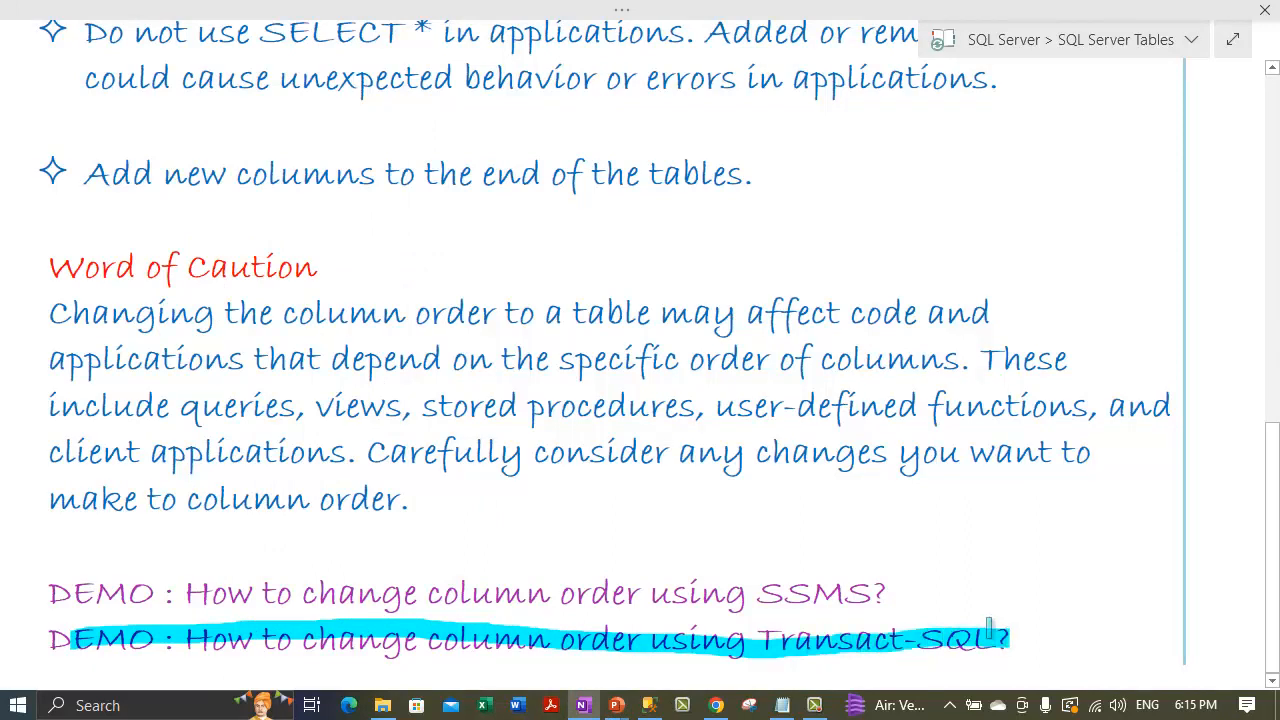
pyautogui.hotkey('ctrl', 'z')
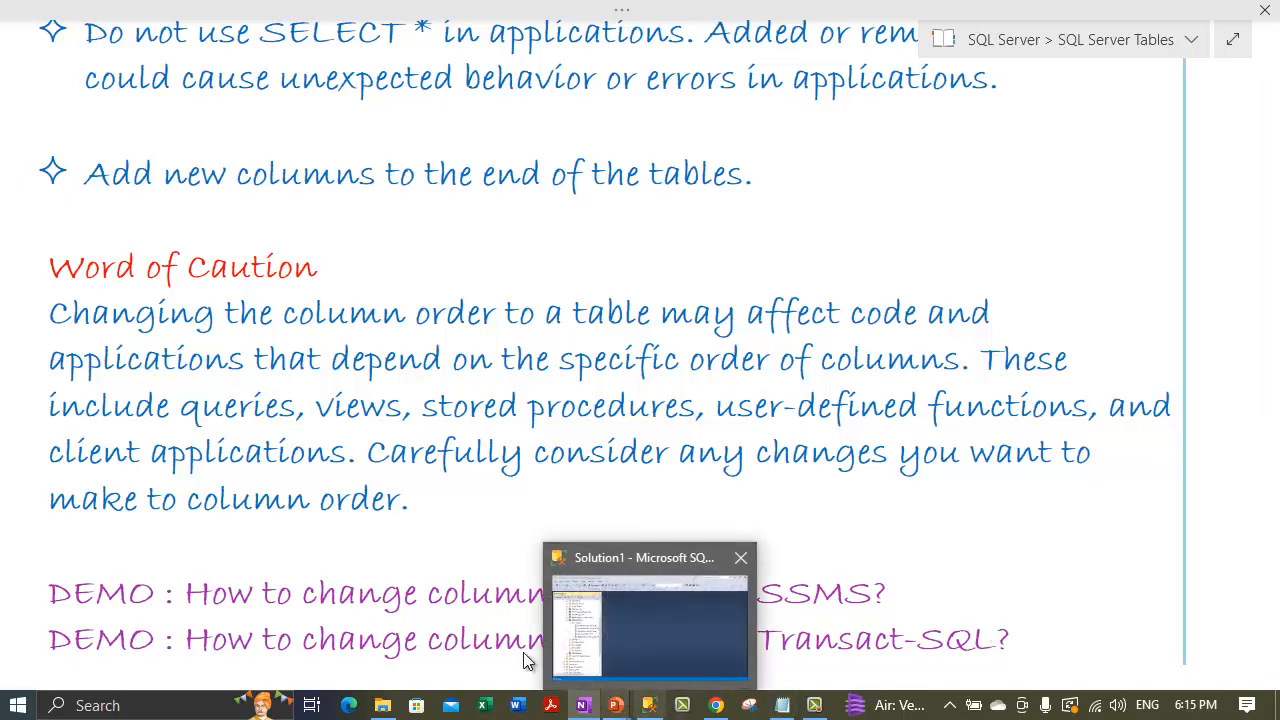
pyautogui.moveTo(1003, 634); pyautogui.dragTo(755, 641)
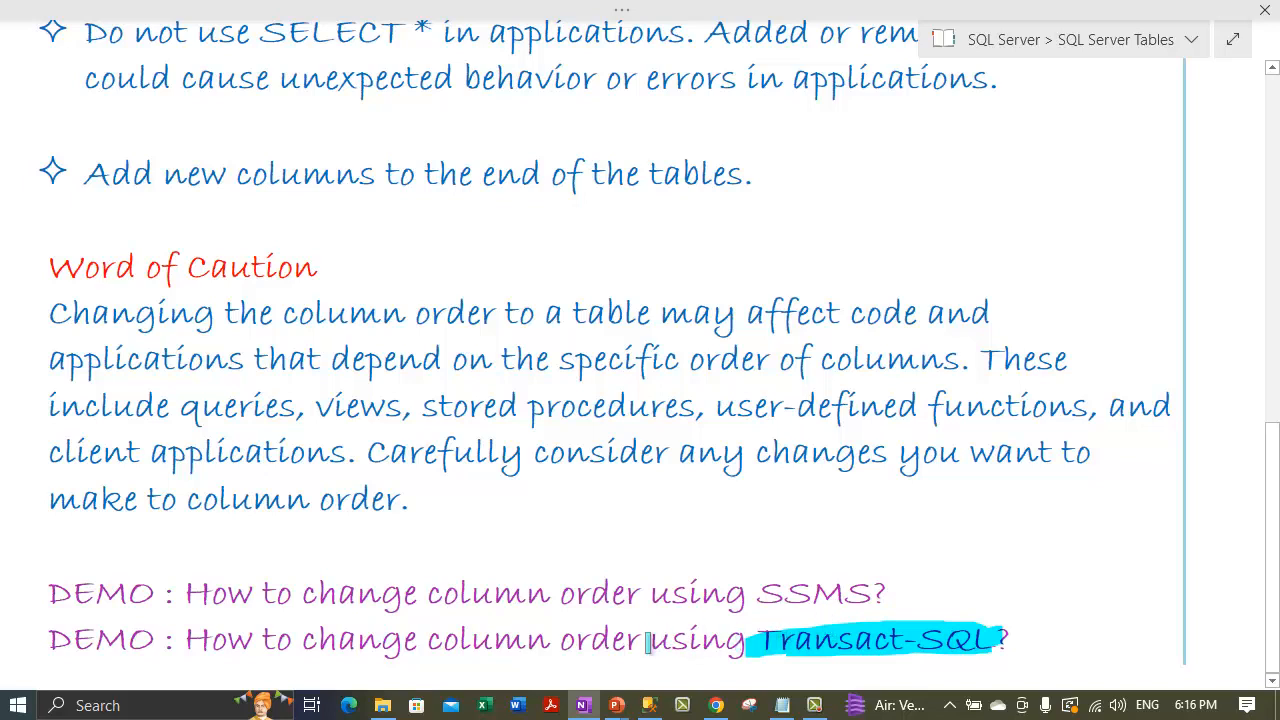
pyautogui.hotkey('ctrl', 'z')
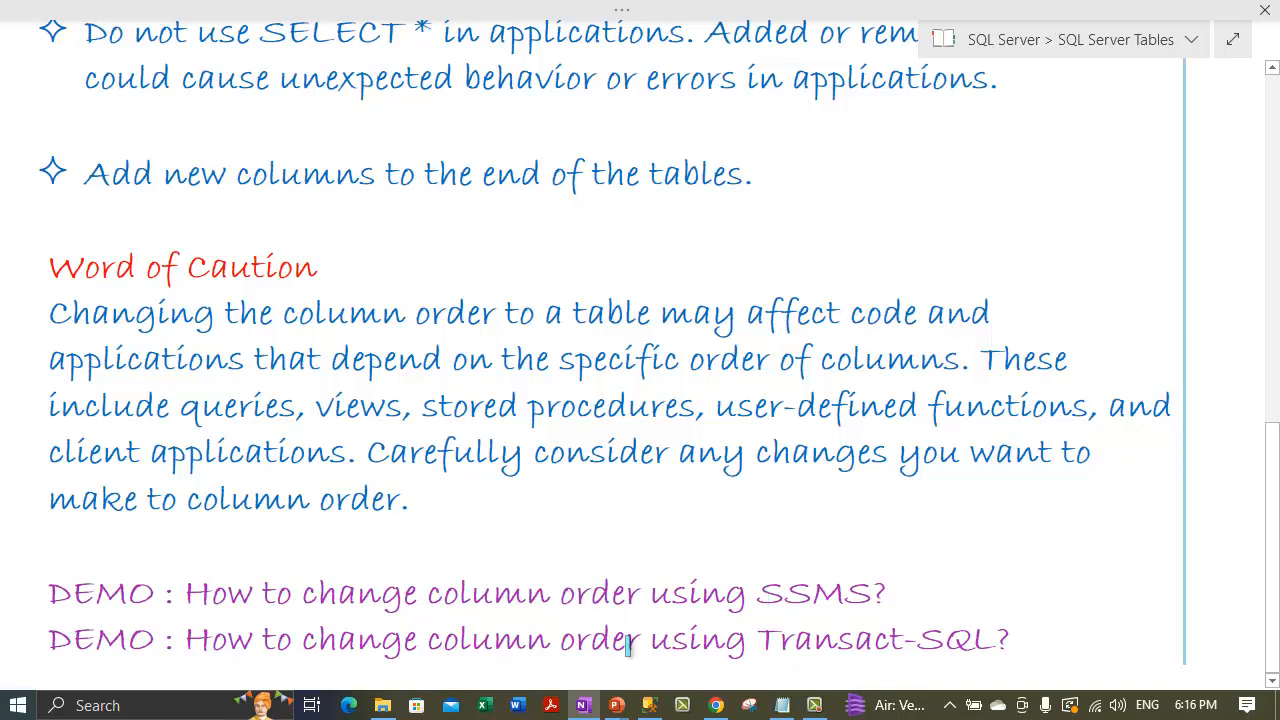
# - Switch to the PowerPoint slide show on changing column order and advance from the title slide to the "Thank you" slide
pyautogui.click(649, 705)
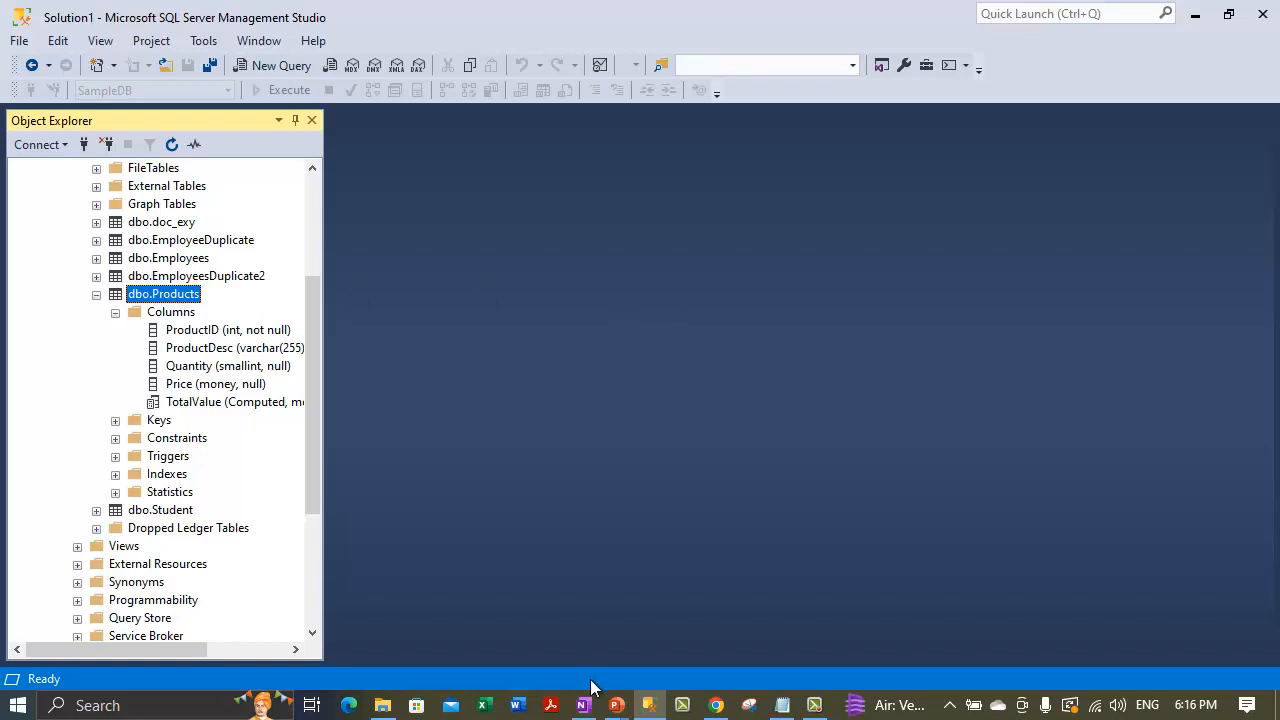
pyautogui.click(612, 708)
pyautogui.click(725, 655)
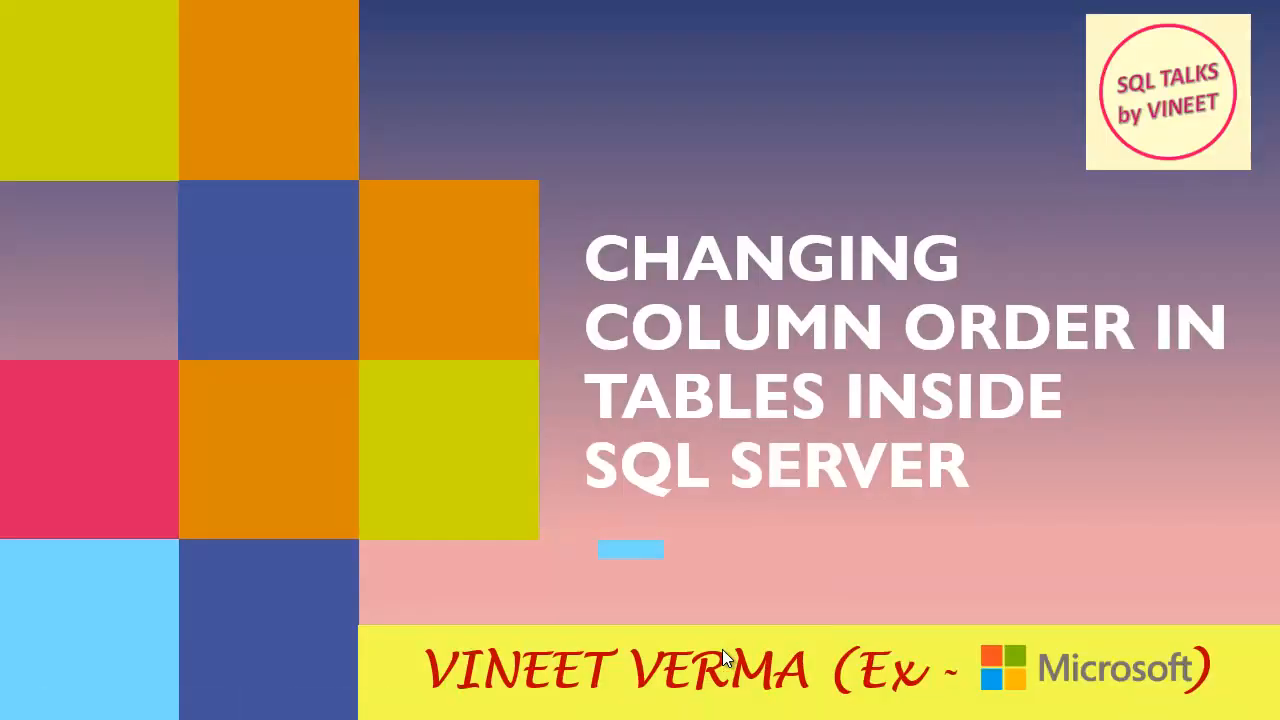
pyautogui.click(726, 658)
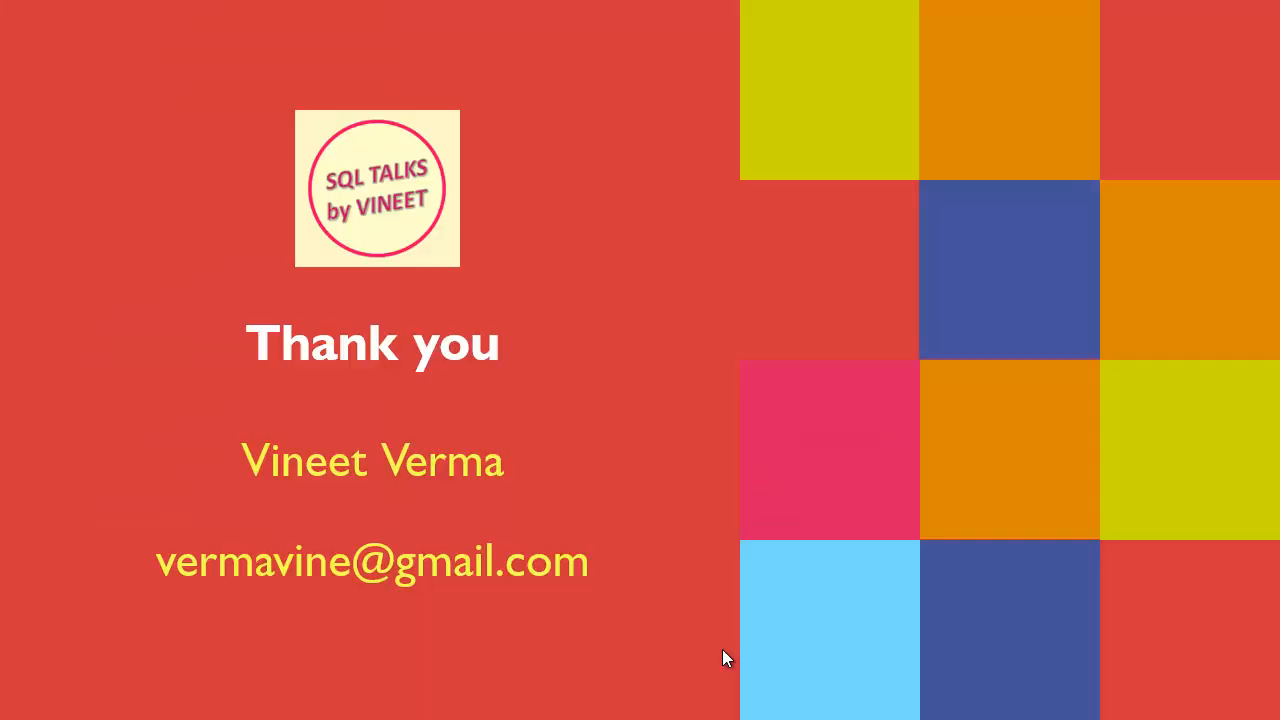